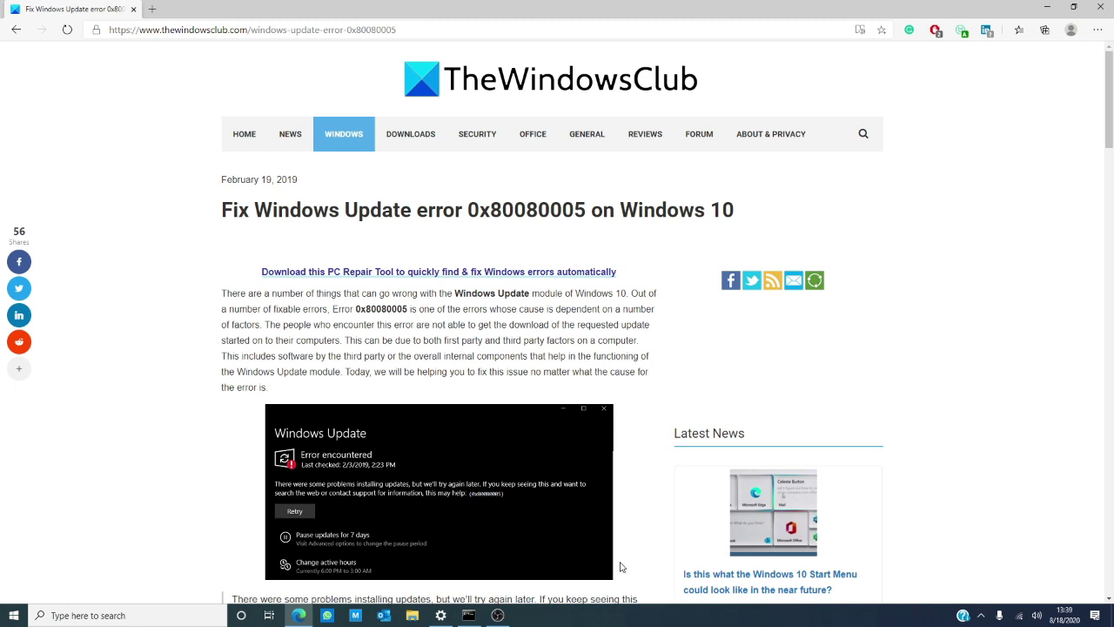
Step: Run the Windows Update troubleshooter from the additional troubleshooters in Settings, and close both it and Settings
left_click(439, 617)
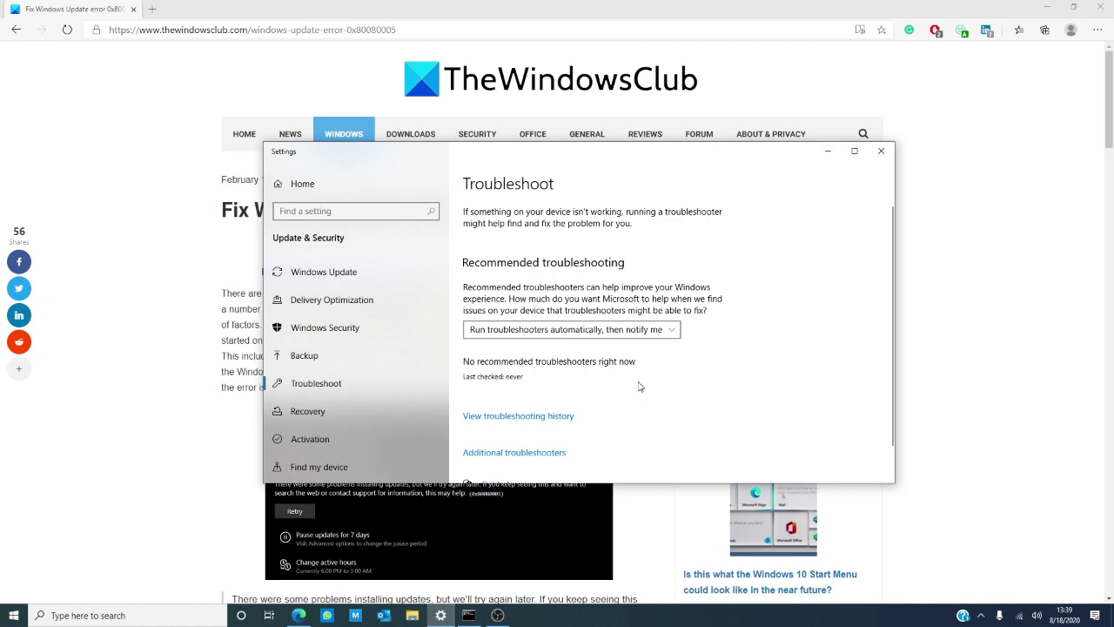
scroll(640, 388, "down", 1)
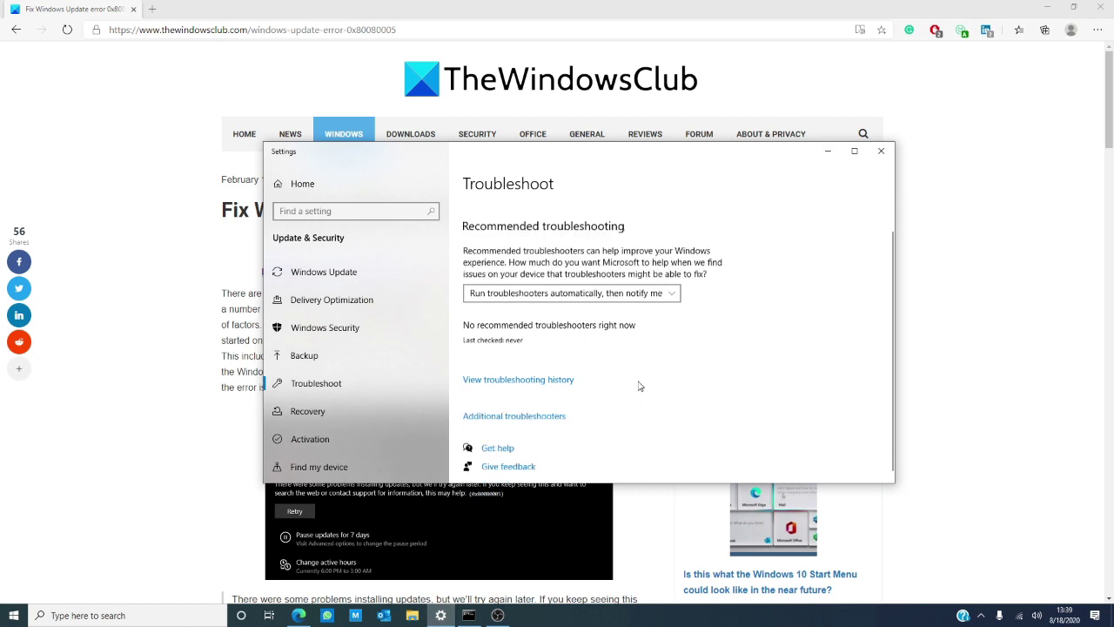
left_click(503, 414)
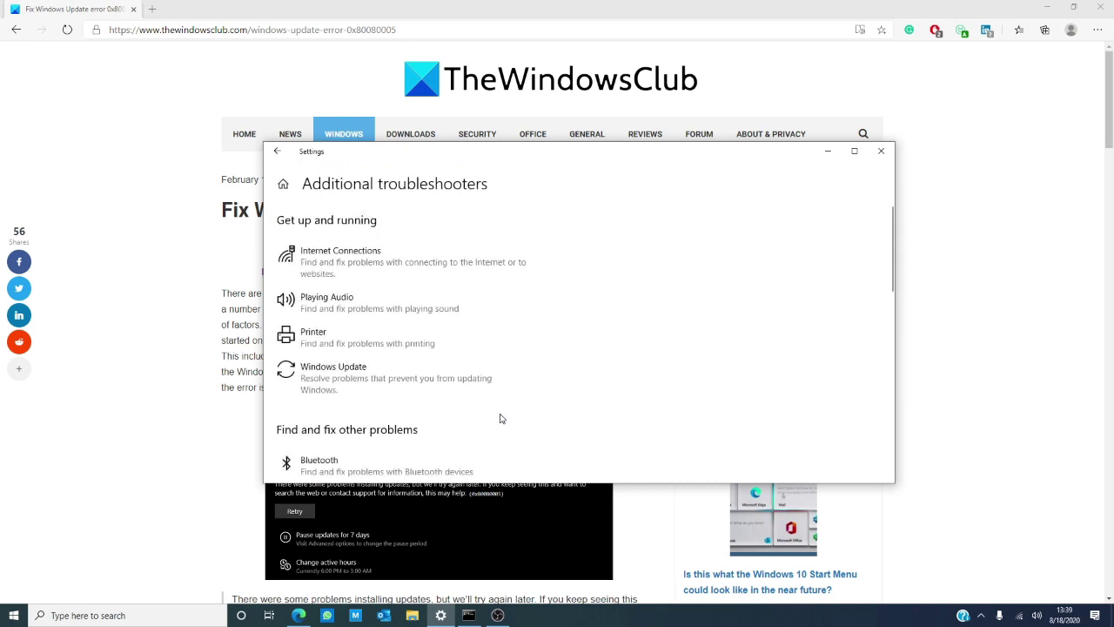
left_click(428, 380)
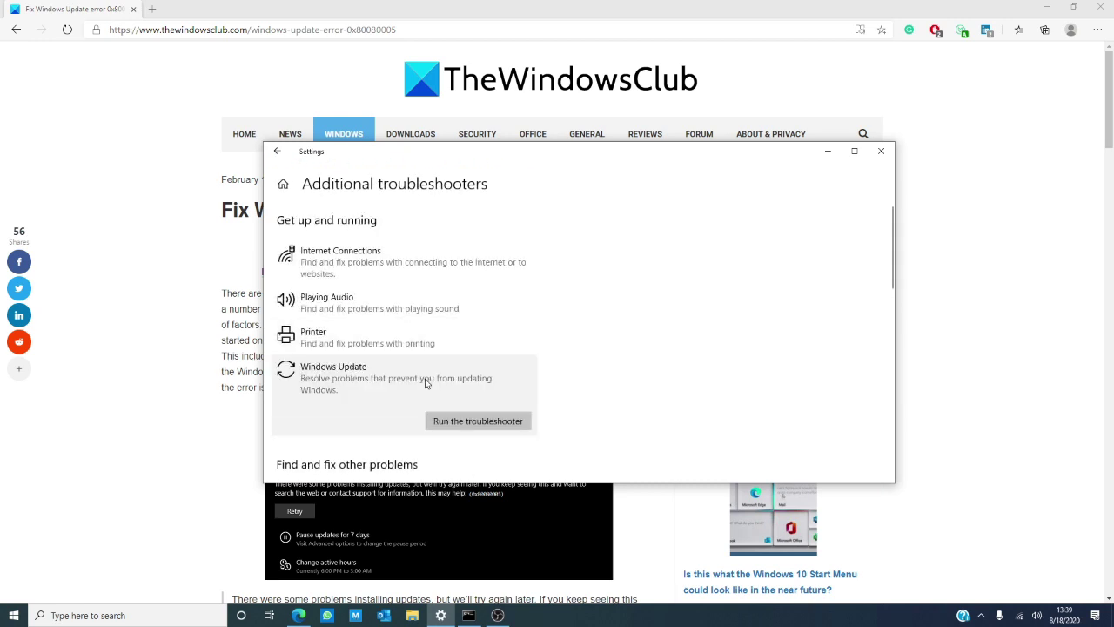
left_click(450, 422)
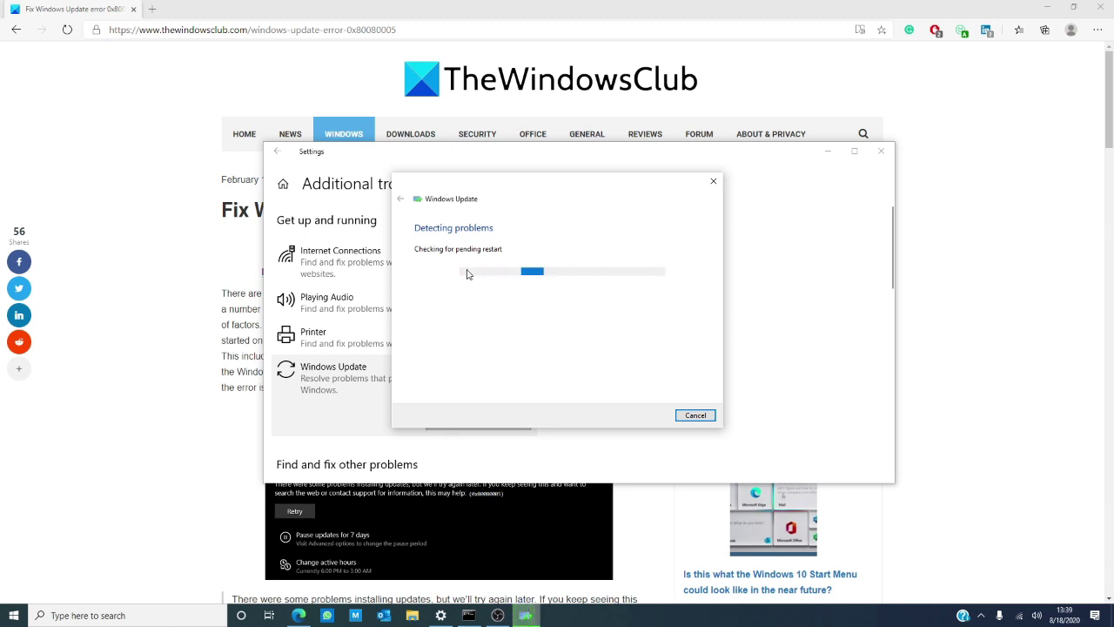
left_click(713, 181)
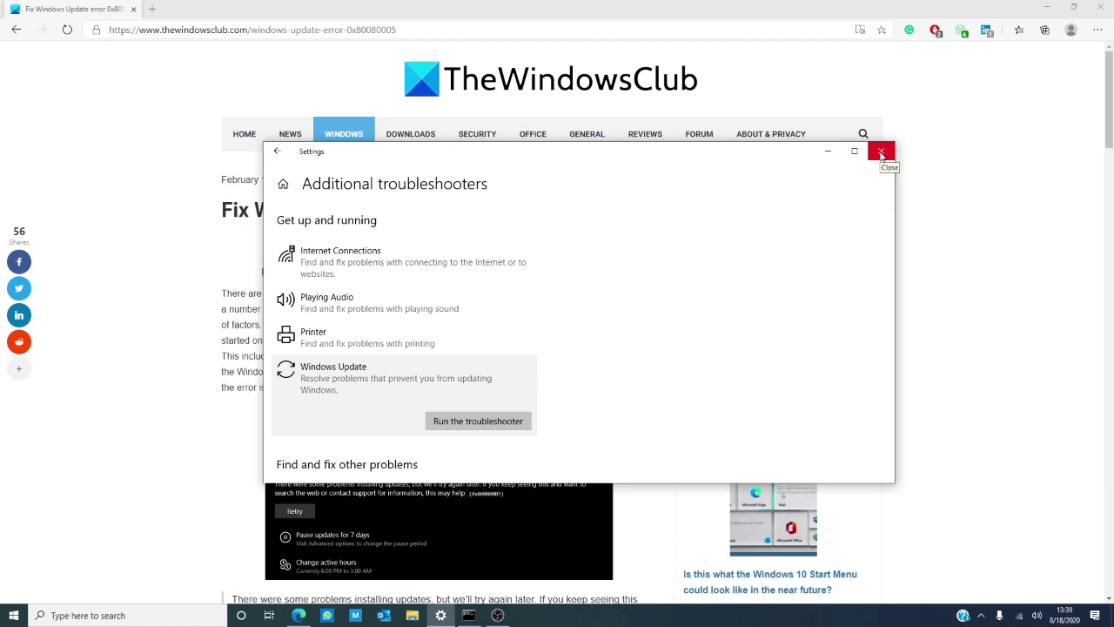
left_click(880, 153)
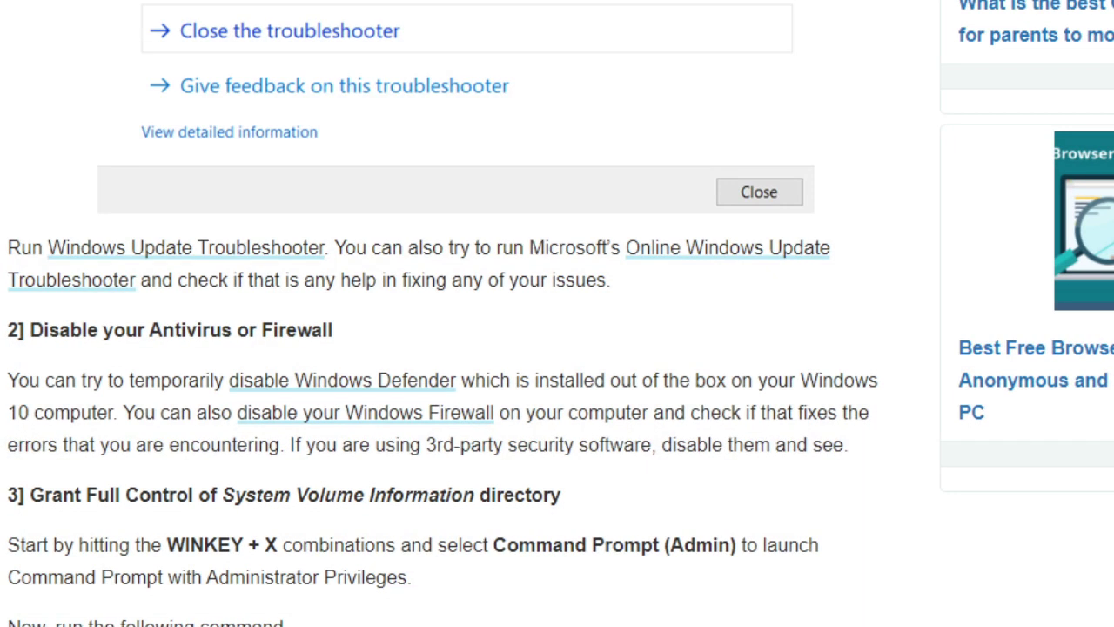
Step: Copy the article's takeown and icacls command for "C:\System Volume Information\*" with /grant:R SYSTEM:F /T /C /L and run it in the administrator Command Prompt
right_click(214, 428)
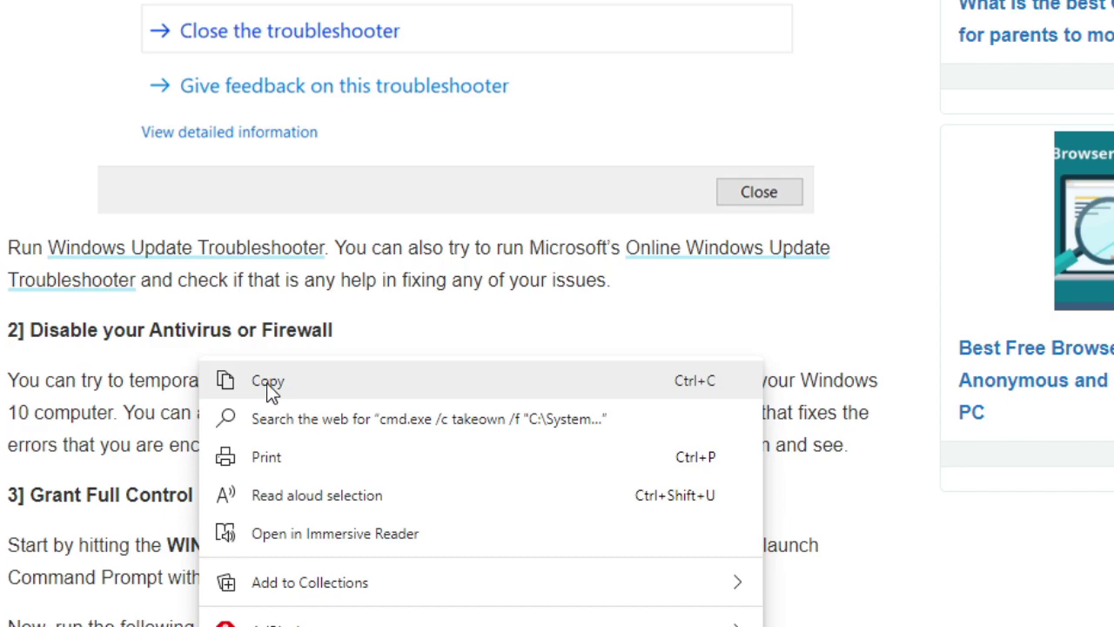
left_click(267, 456)
key("alt+Tab")
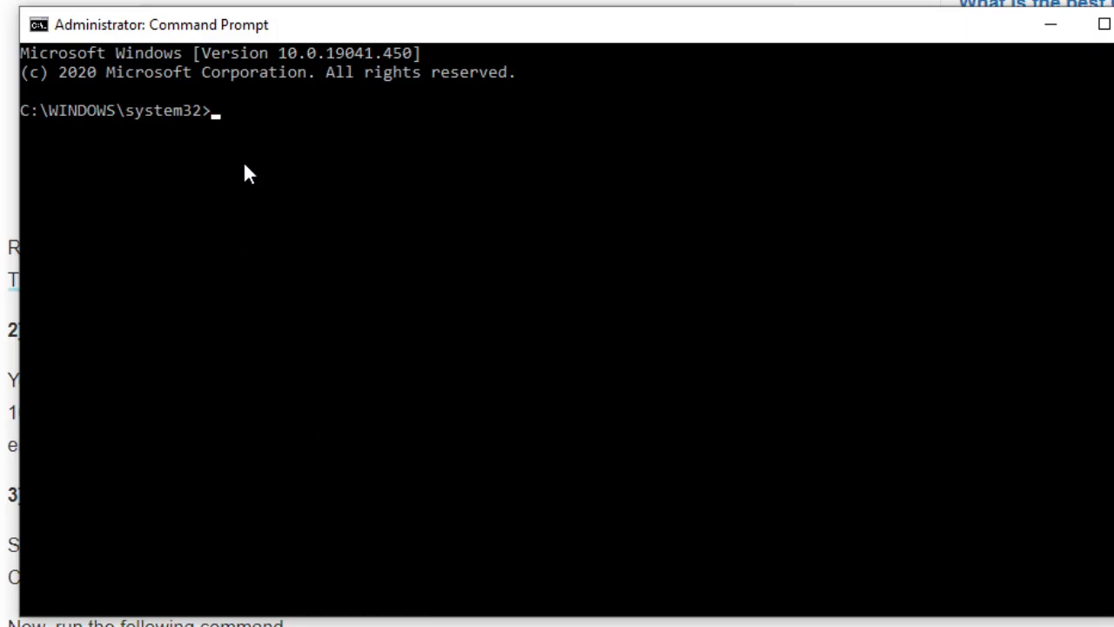
key("ctrl+v")
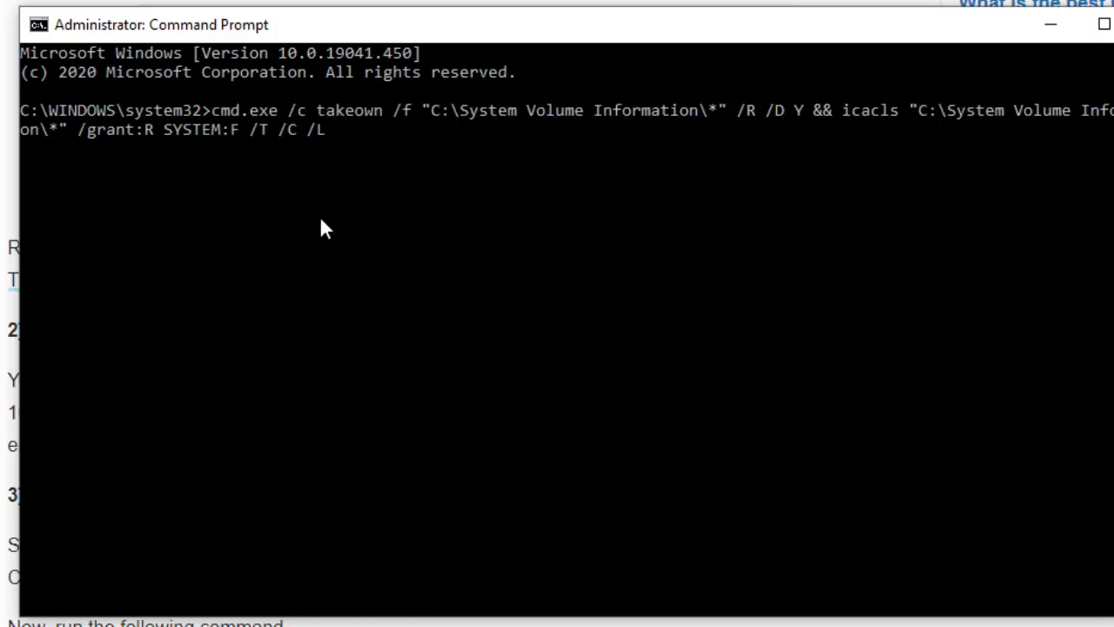
key("Return")
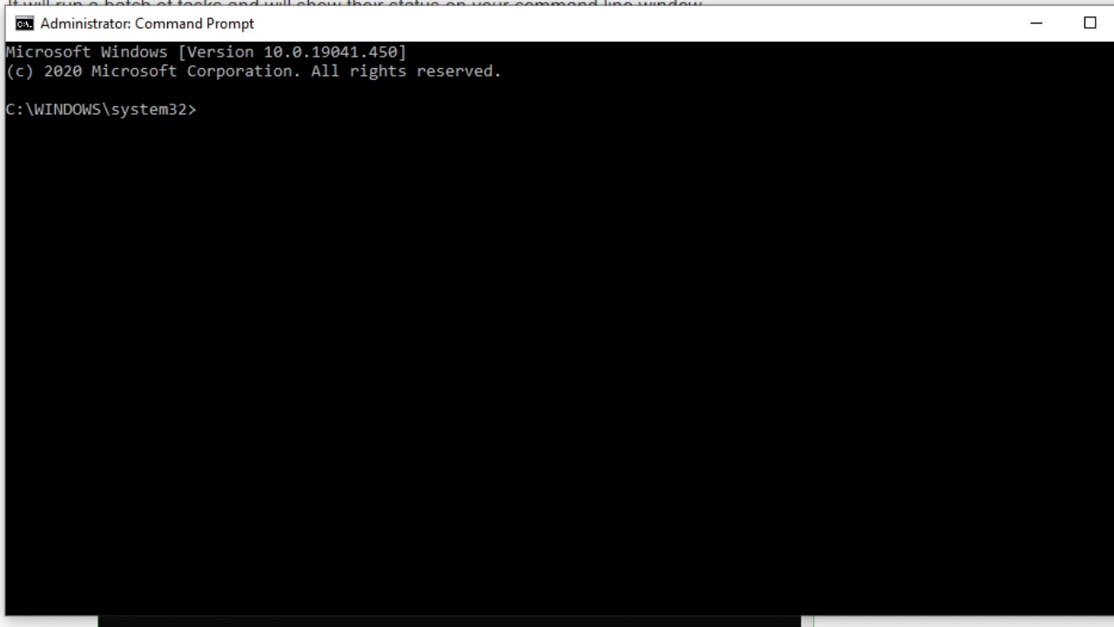
Step: Stop the Windows Update and Background Intelligent Transfer services with net stop wuauserv and net stop bits
type("net stop w")
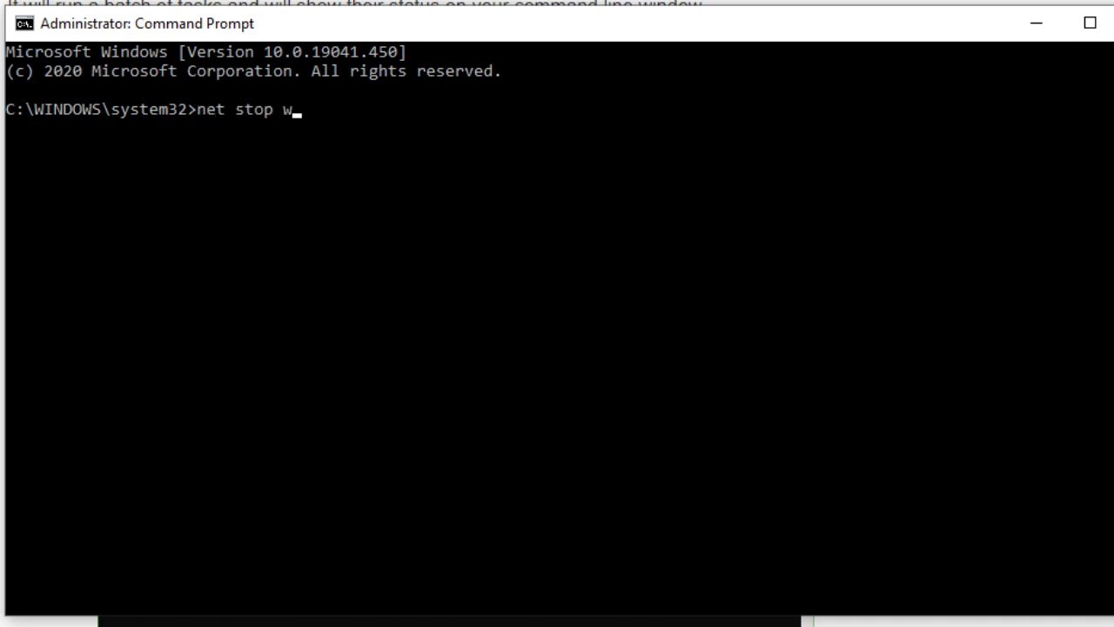
type("uauserv")
key("Return")
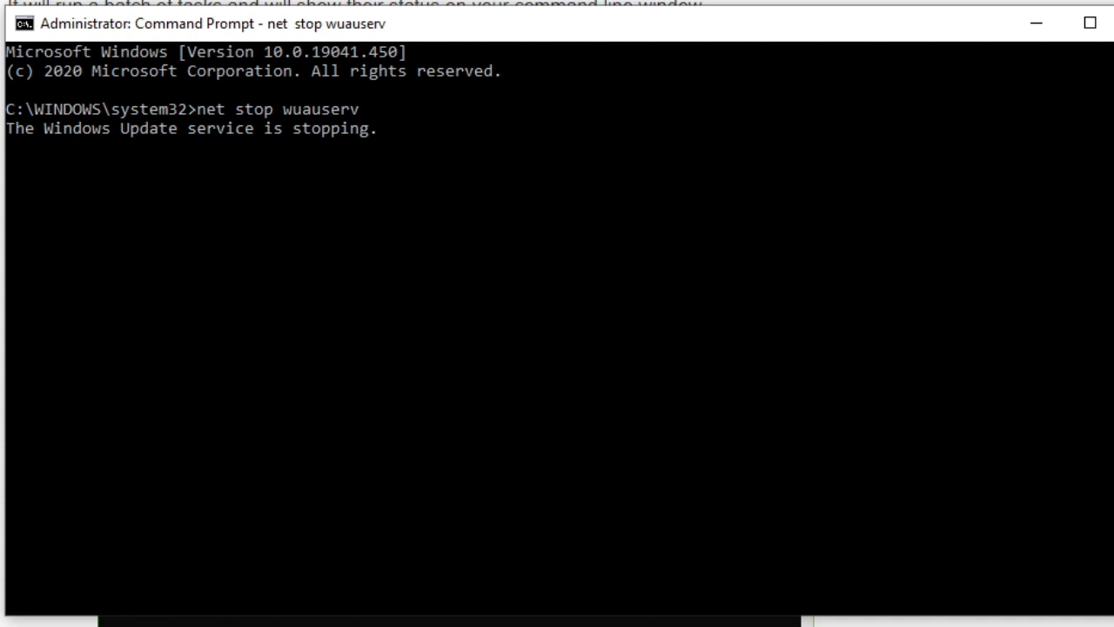
type("net stop")
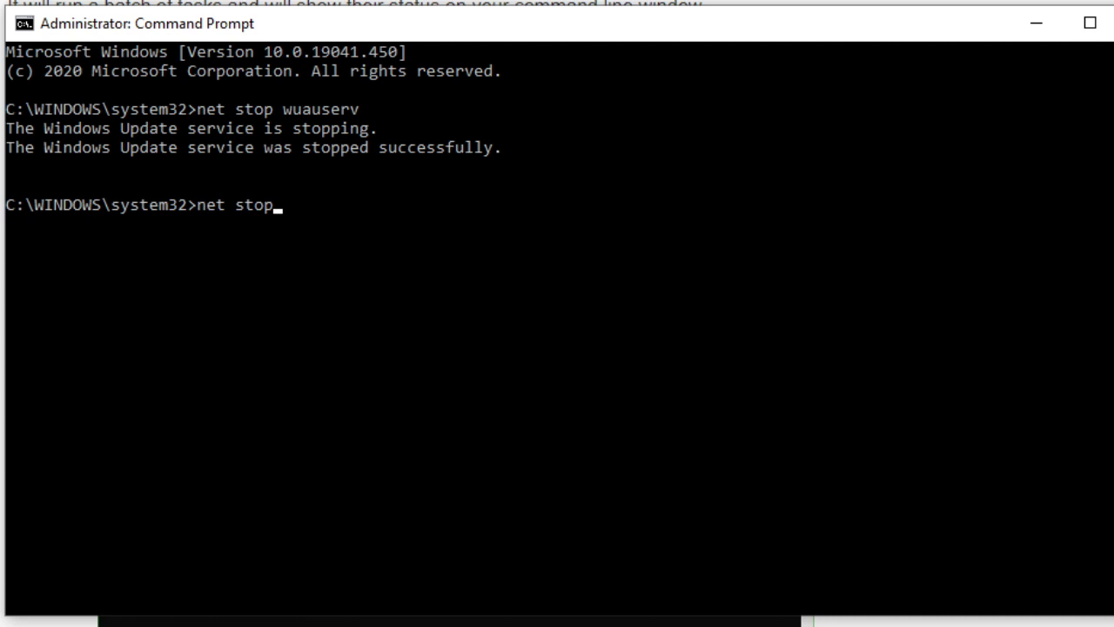
type(" bits")
key("Return")
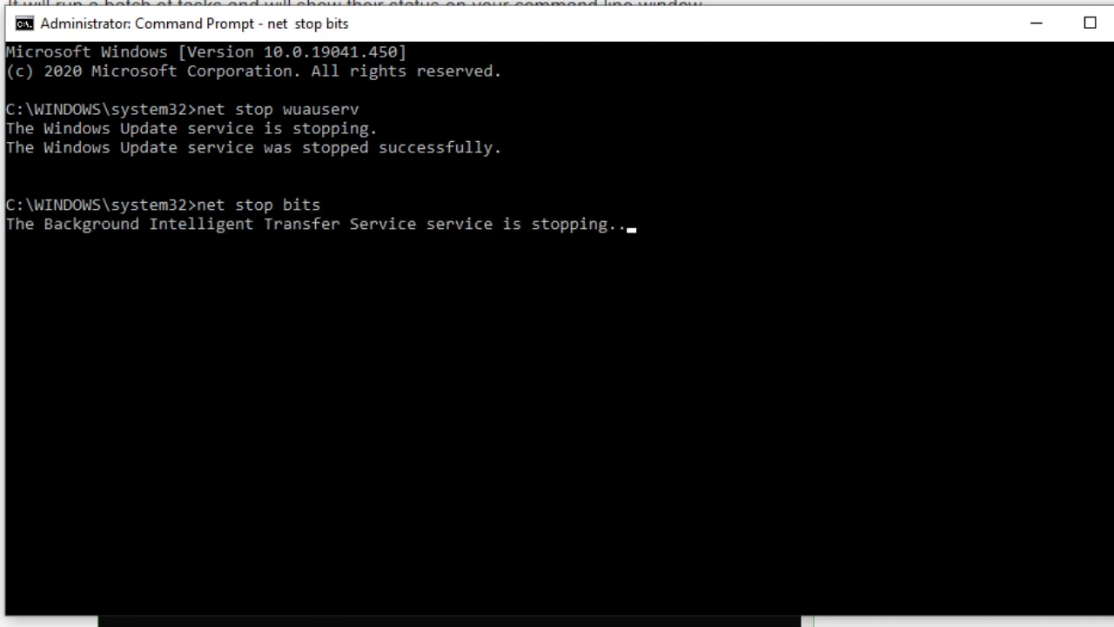
Step: Stop the Cryptographic Services service with net stop cryptsvc
type("net st")
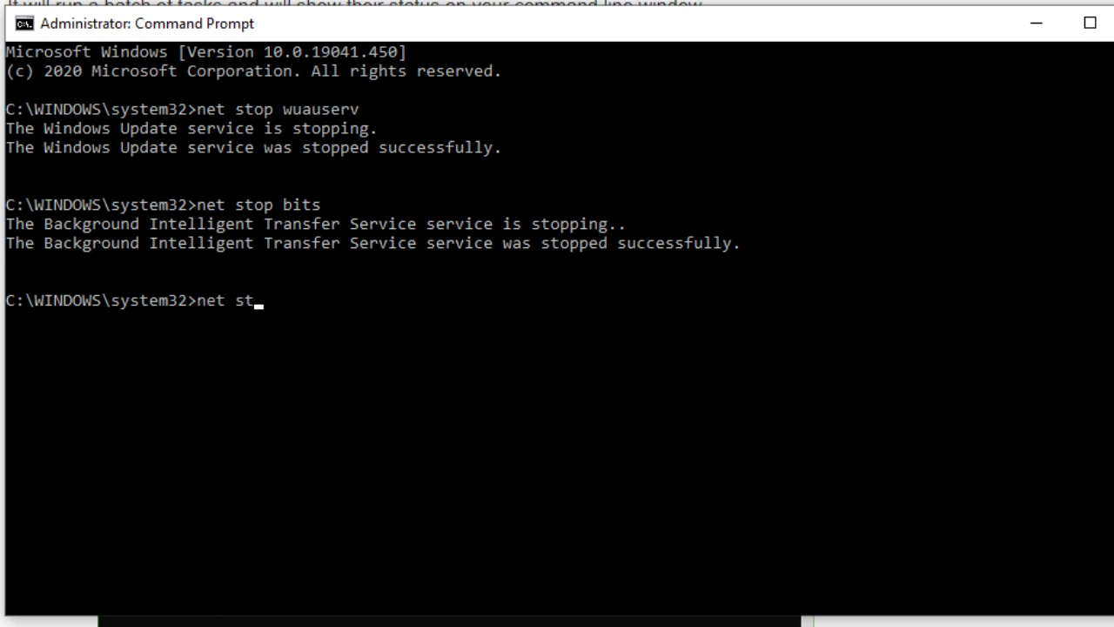
type("op c")
type("ry")
type("ptsv")
type("c")
key("Return")
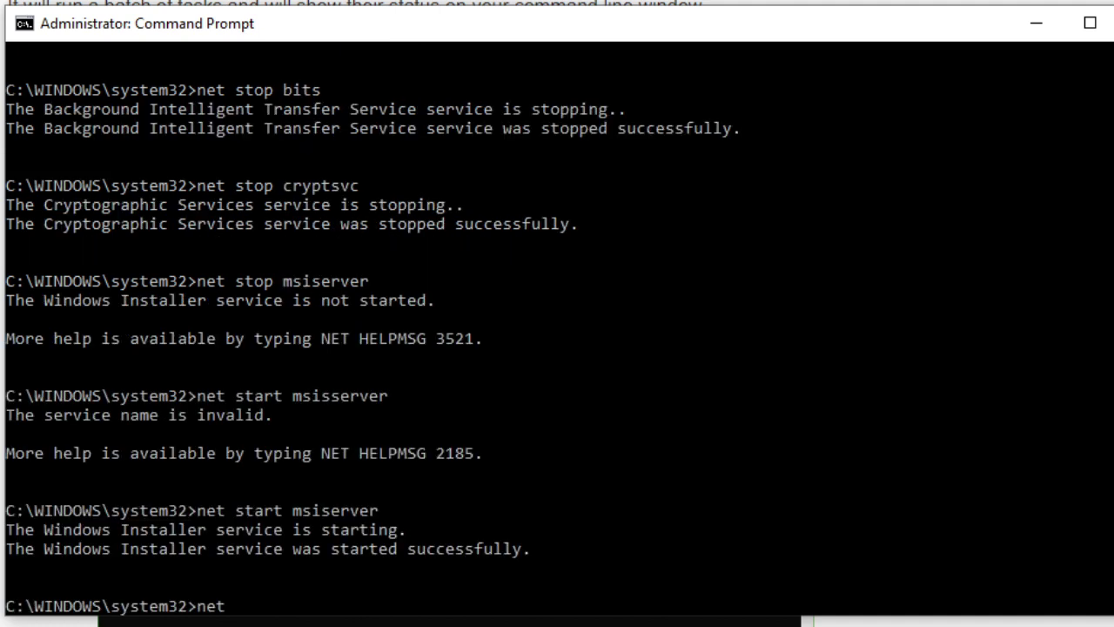
Step: Stop the Windows Installer service with net stop msiserver
key("BackSpace")
key("BackSpace")
key("BackSpace")
type("net sti")
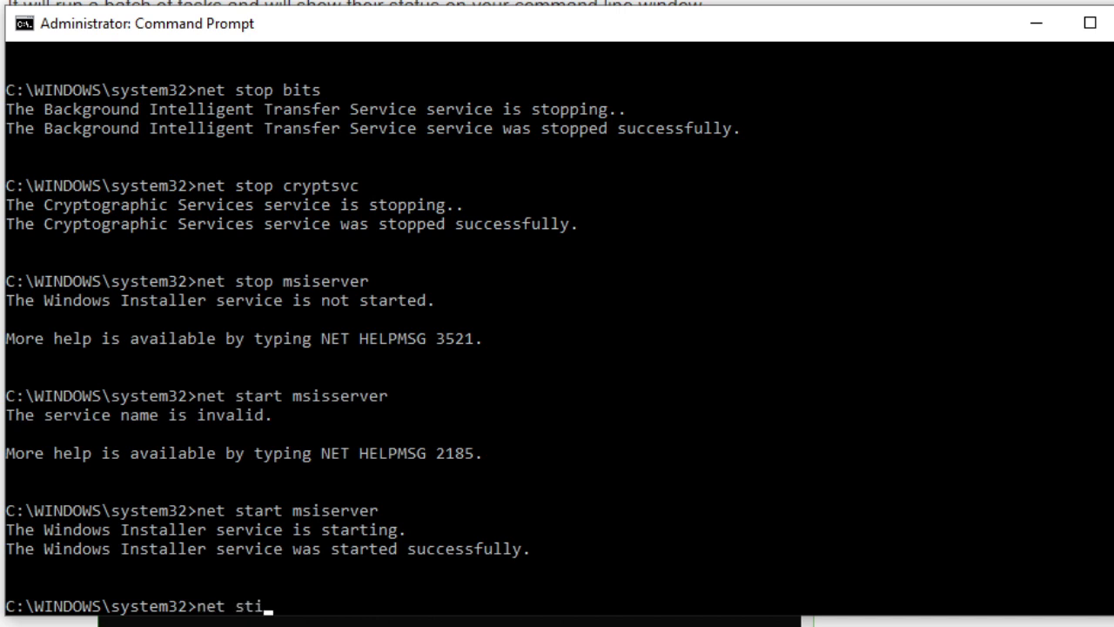
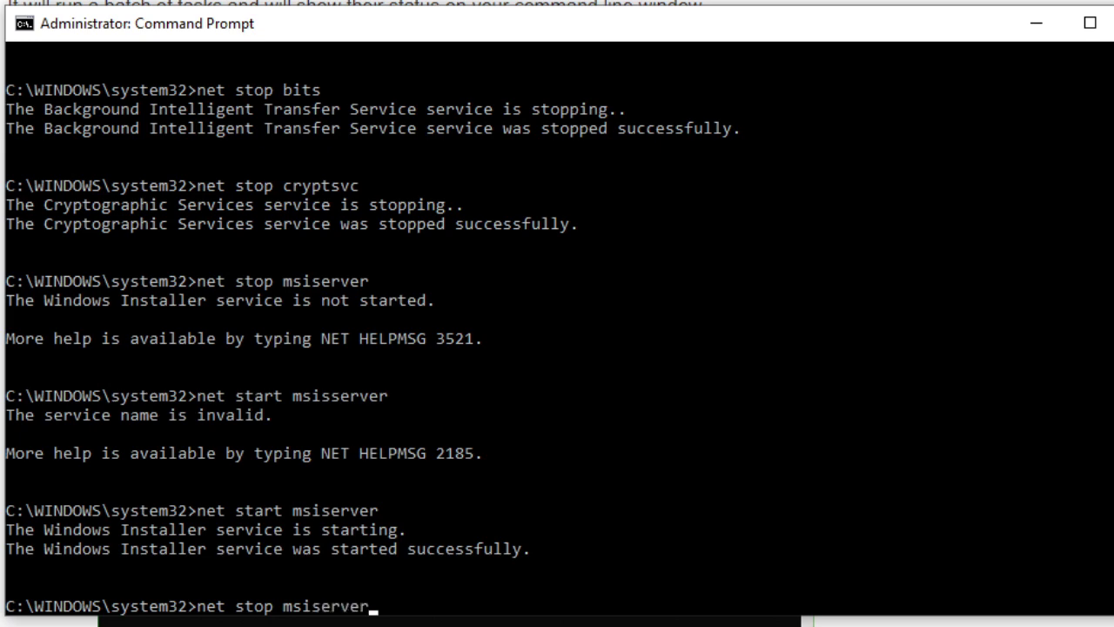
key("Return")
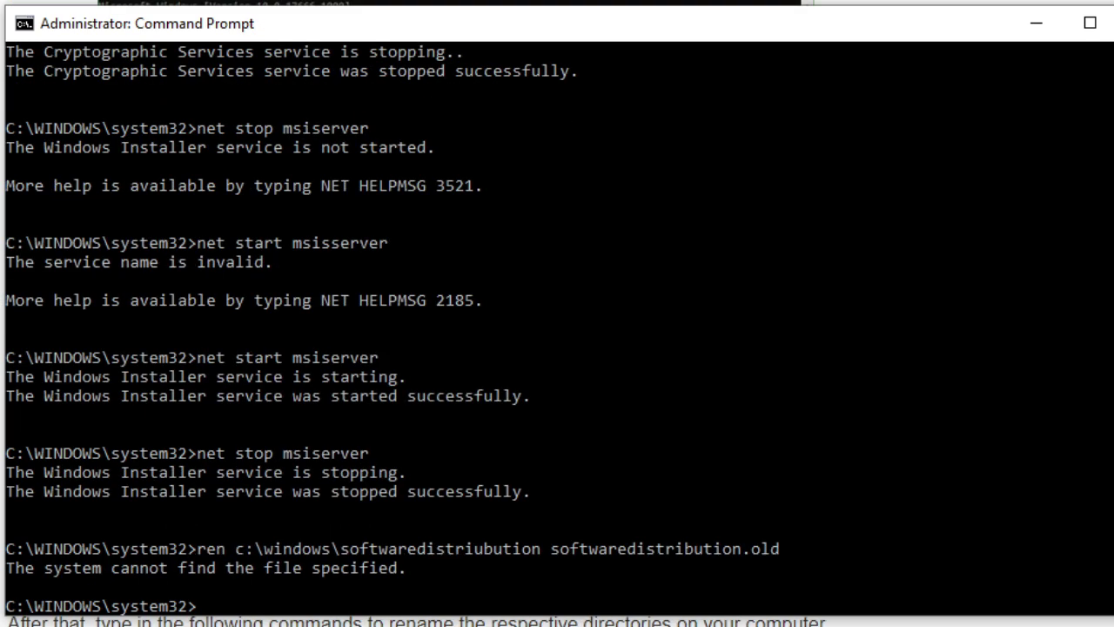
Step: Rename the folder C:\windows\softwaredistribution to softwaredistribution.old with the ren command
type("ren C:\\windows")
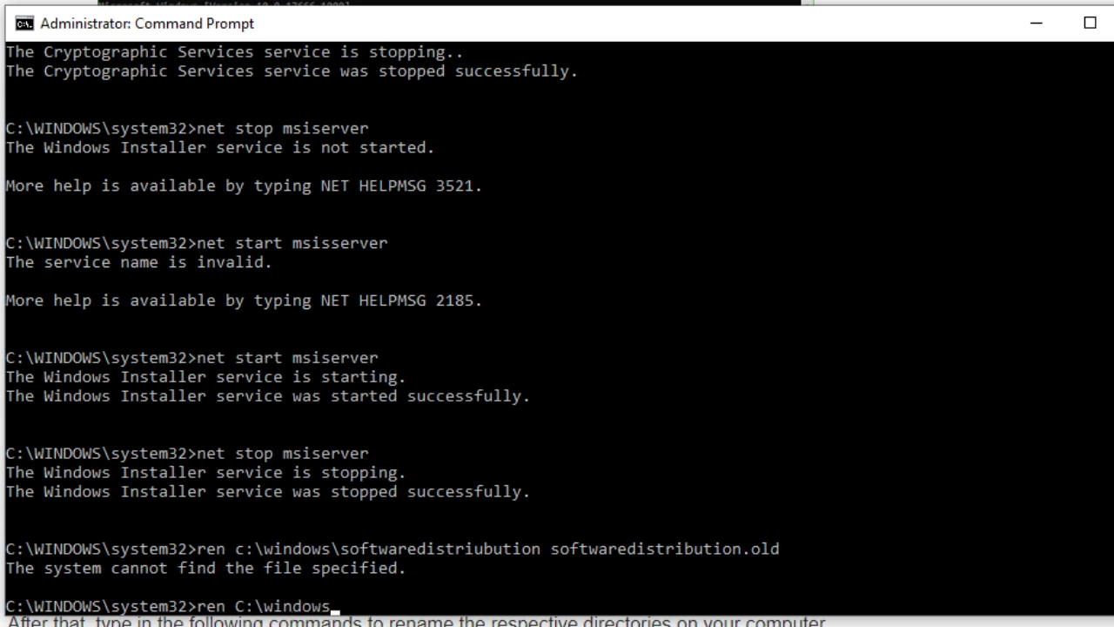
type("\\software")
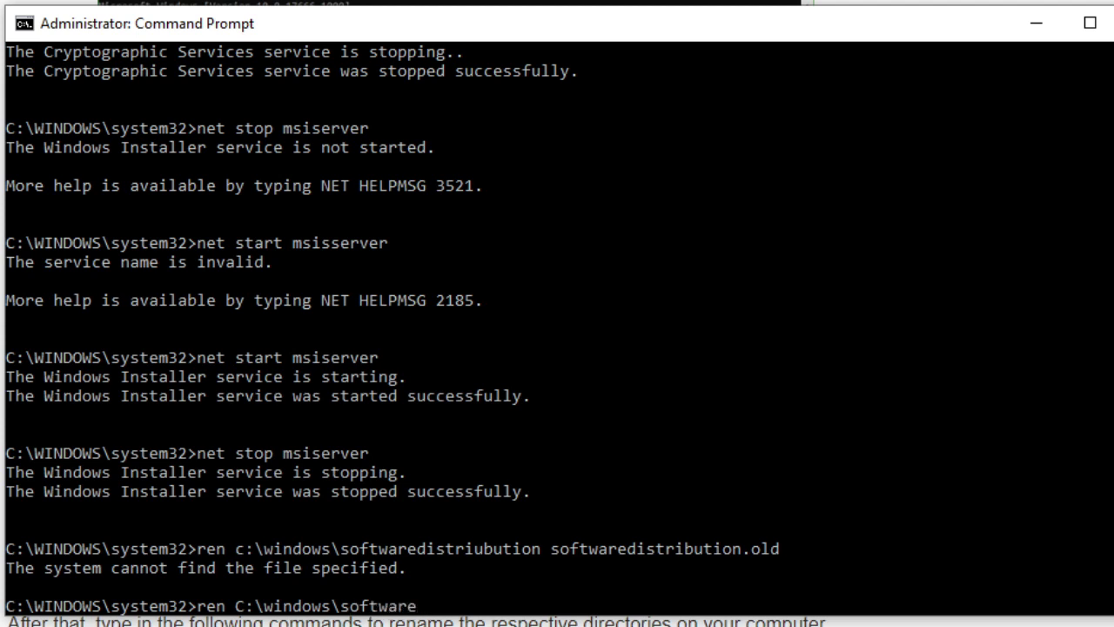
type("distributio")
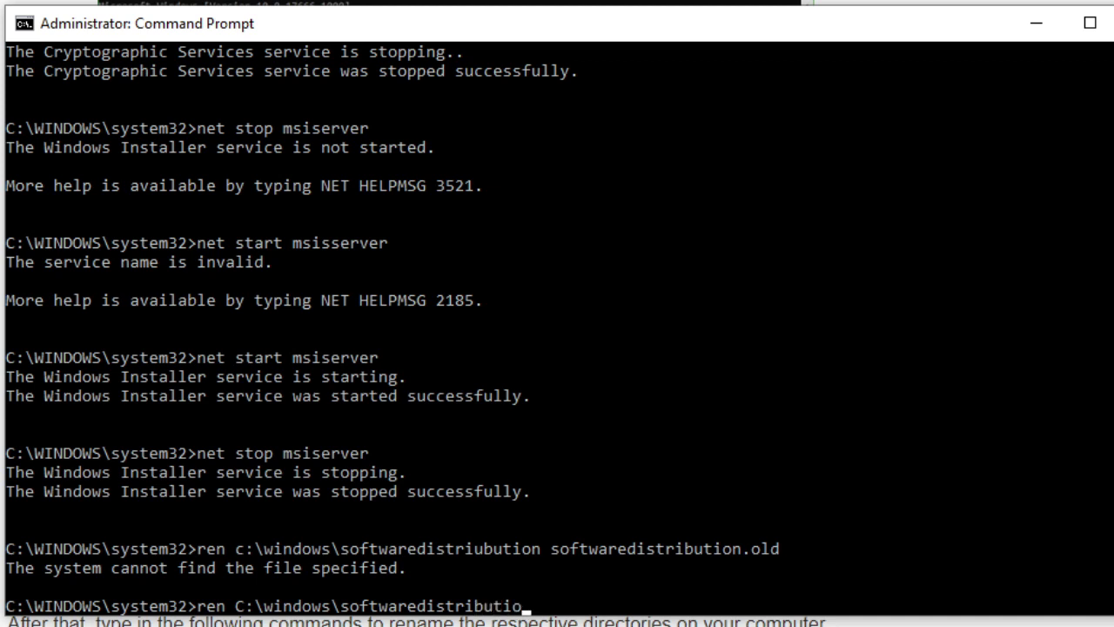
type("n software")
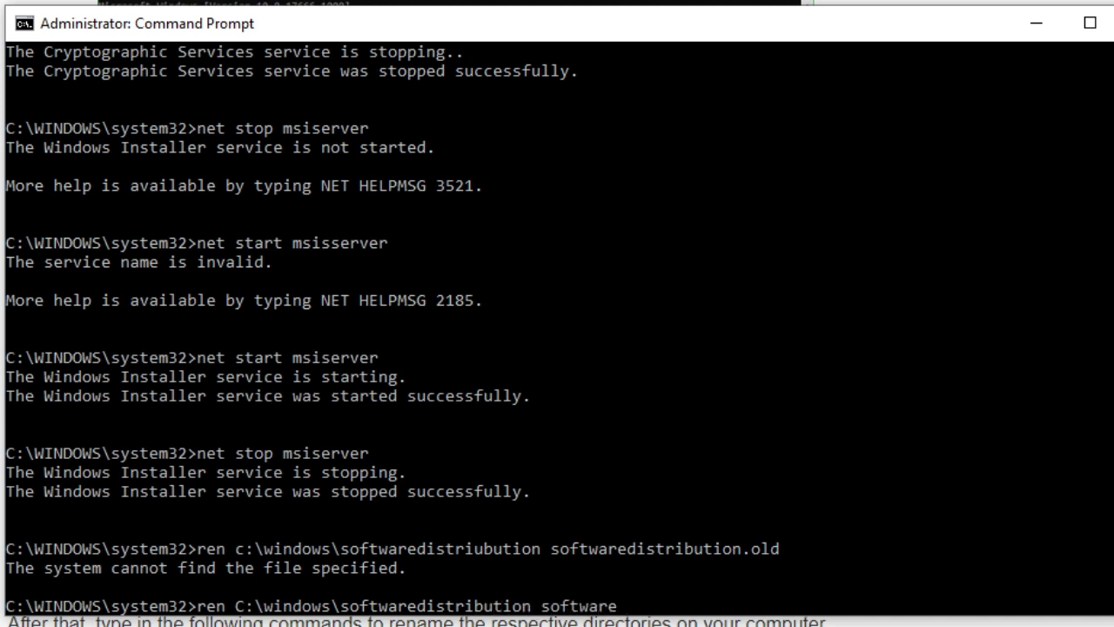
type("distribution")
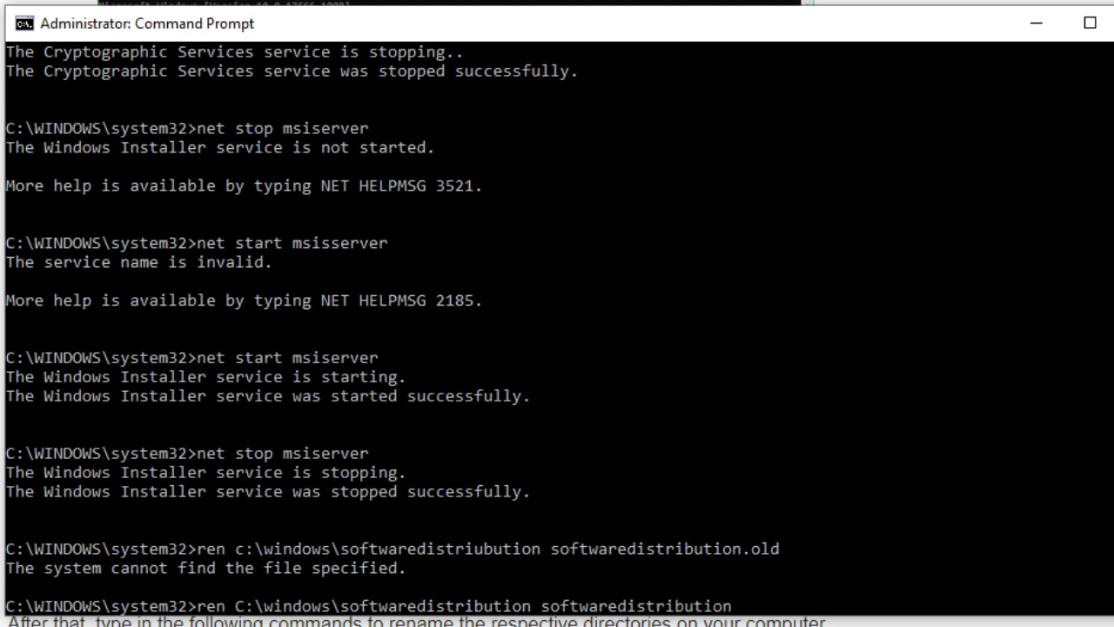
type(".old")
key("Return")
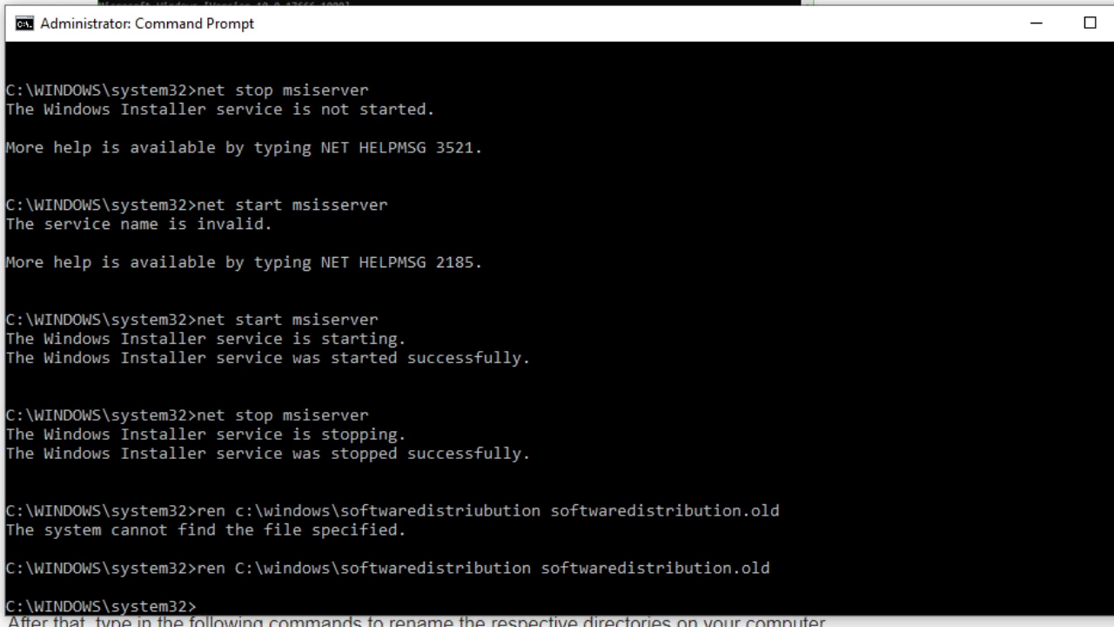
Step: Rename the folder C:\windows\system32\catroot2 to catroot2.old with the ren command
type("ren C:\\wind")
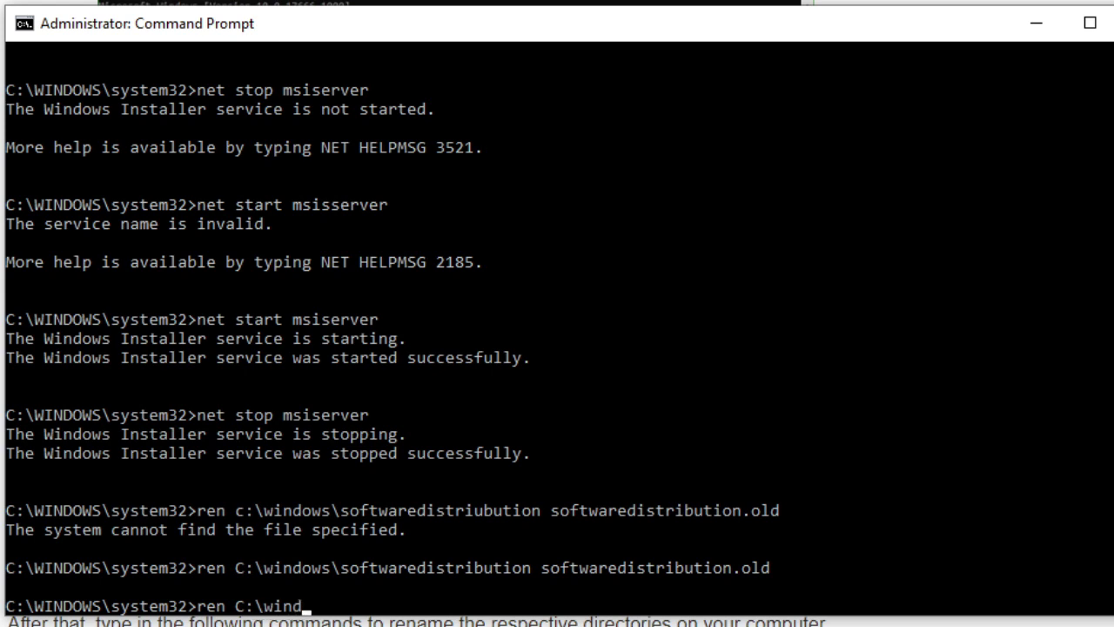
type("ows\\system")
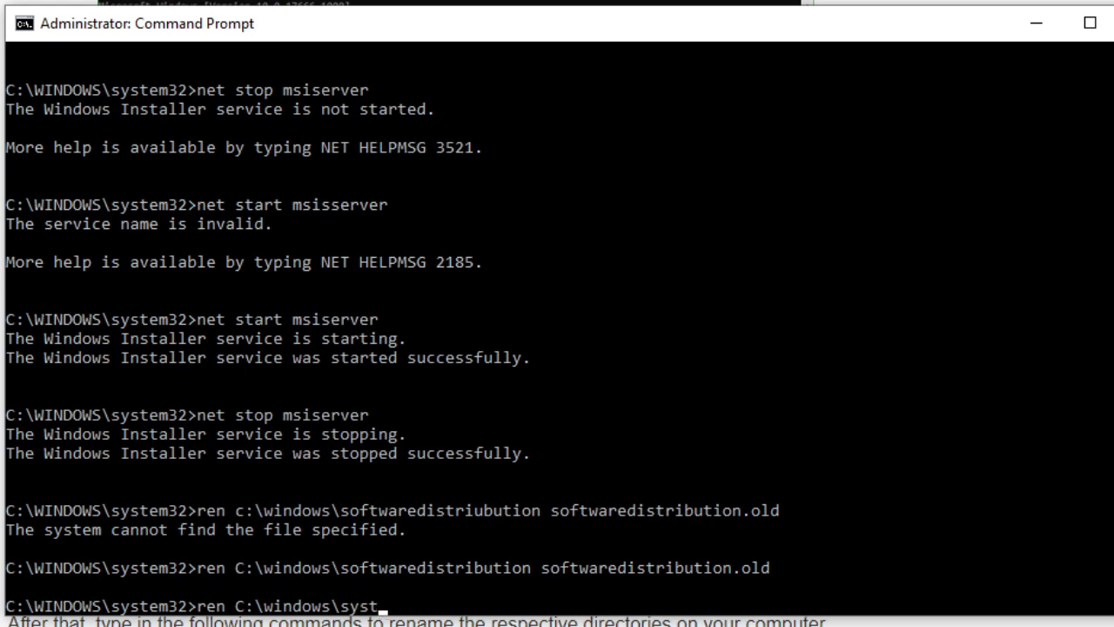
type("32")
type("\\car")
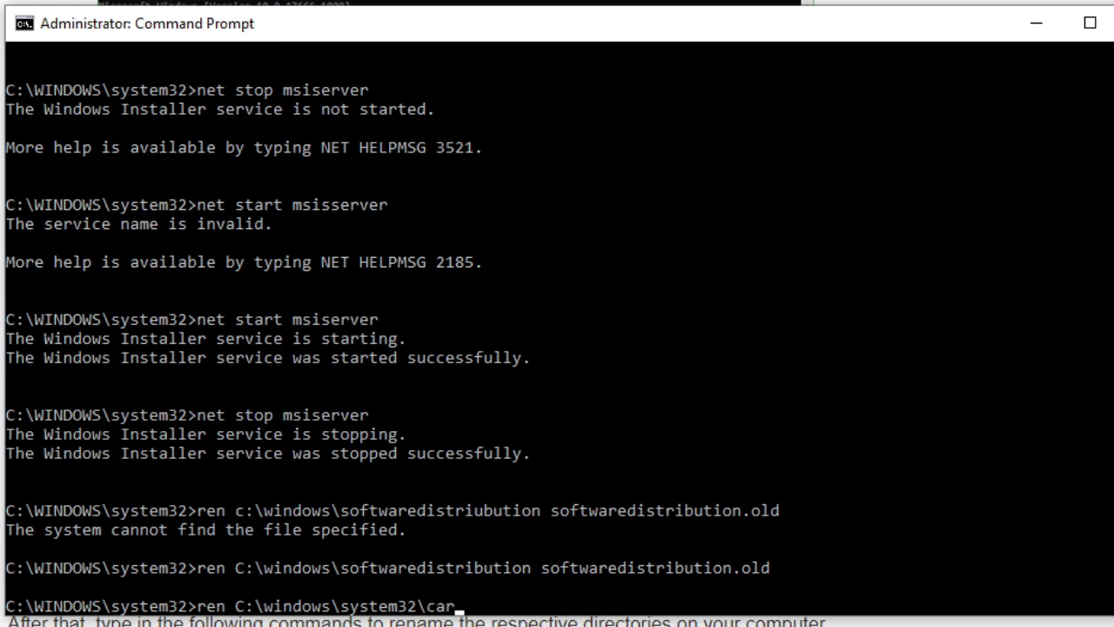
key("BackSpace")
type("troot2 catroot")
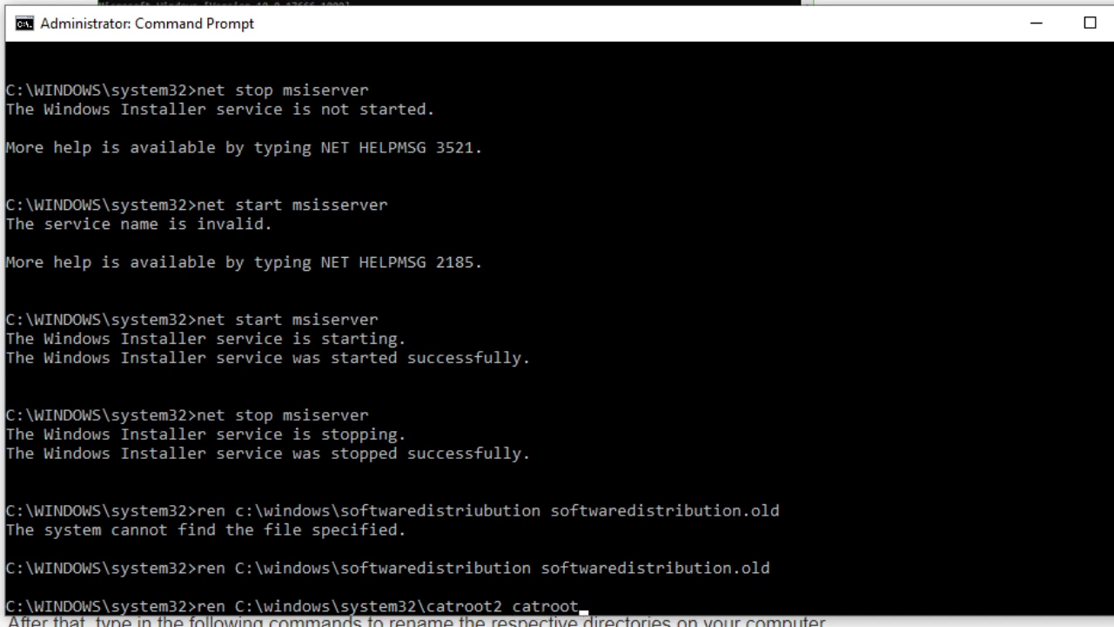
type("2.old")
key("Return")
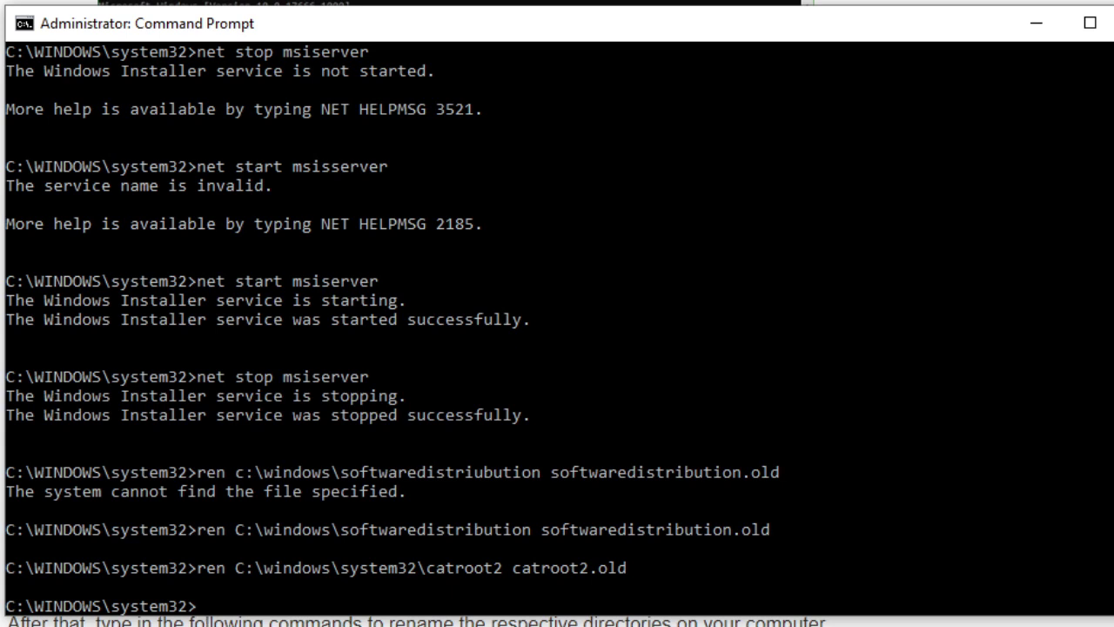
Step: Start the Windows Update and Background Intelligent Transfer services with net start wuauserv and net start bits
type("net start w")
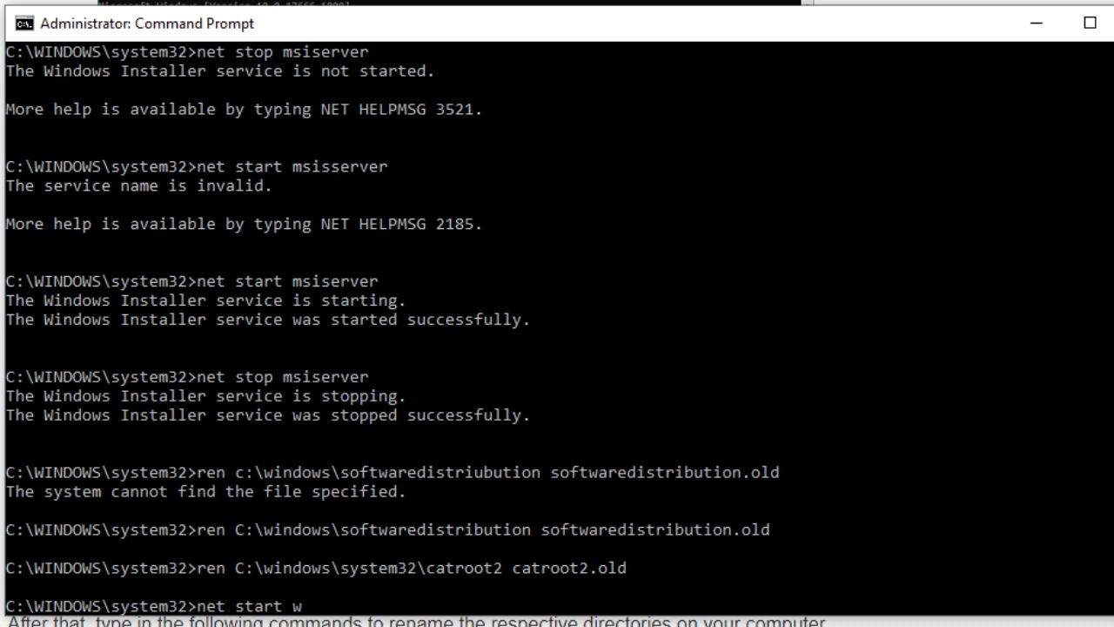
type("uauserv")
key("Return")
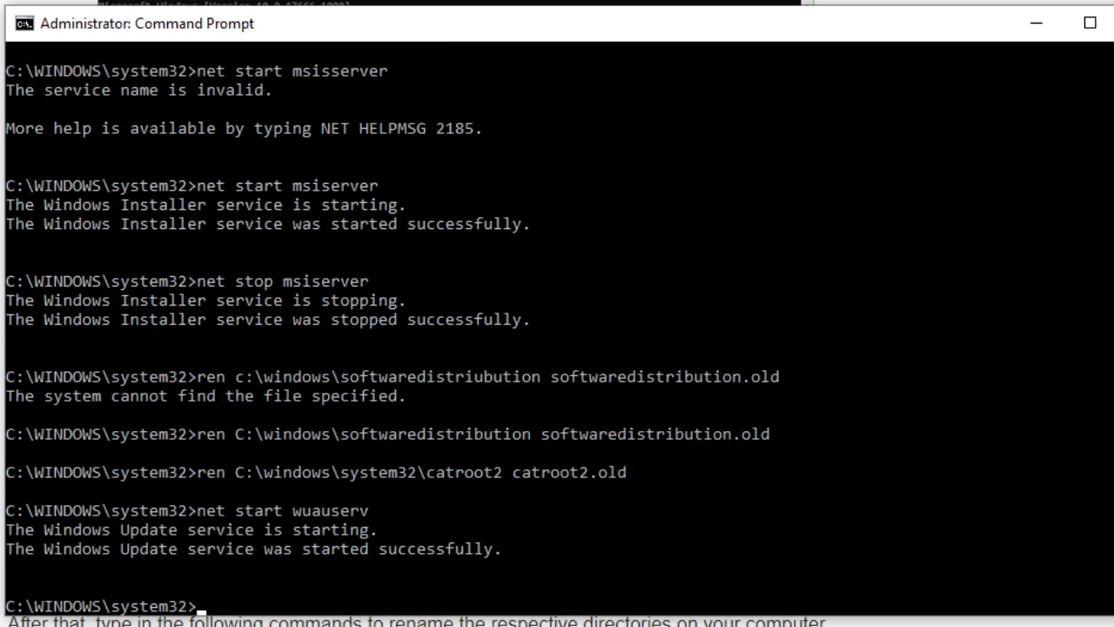
type("net start ")
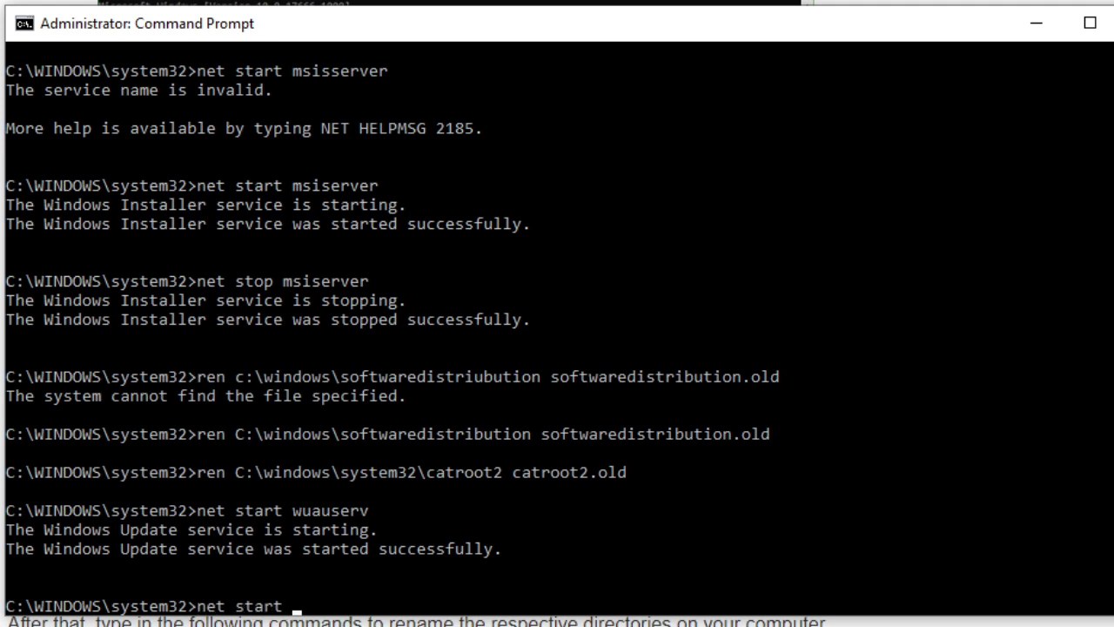
type("bits")
key("Return")
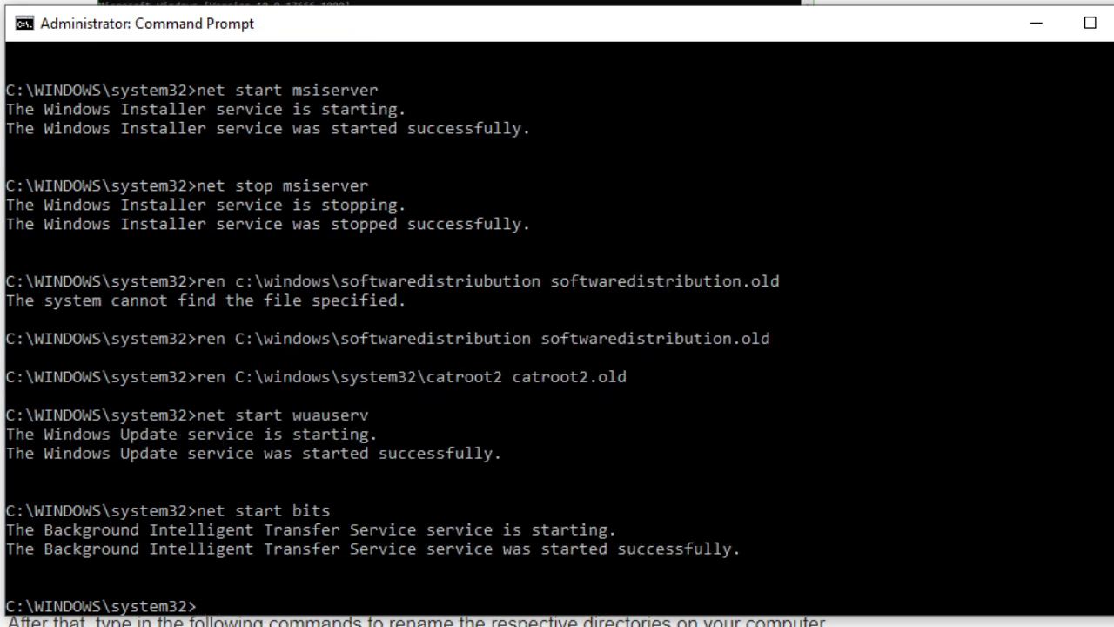
Step: Start the Cryptographic Services and Windows Installer services with net start cryptsvc and net start msiserver
type("net start crypt")
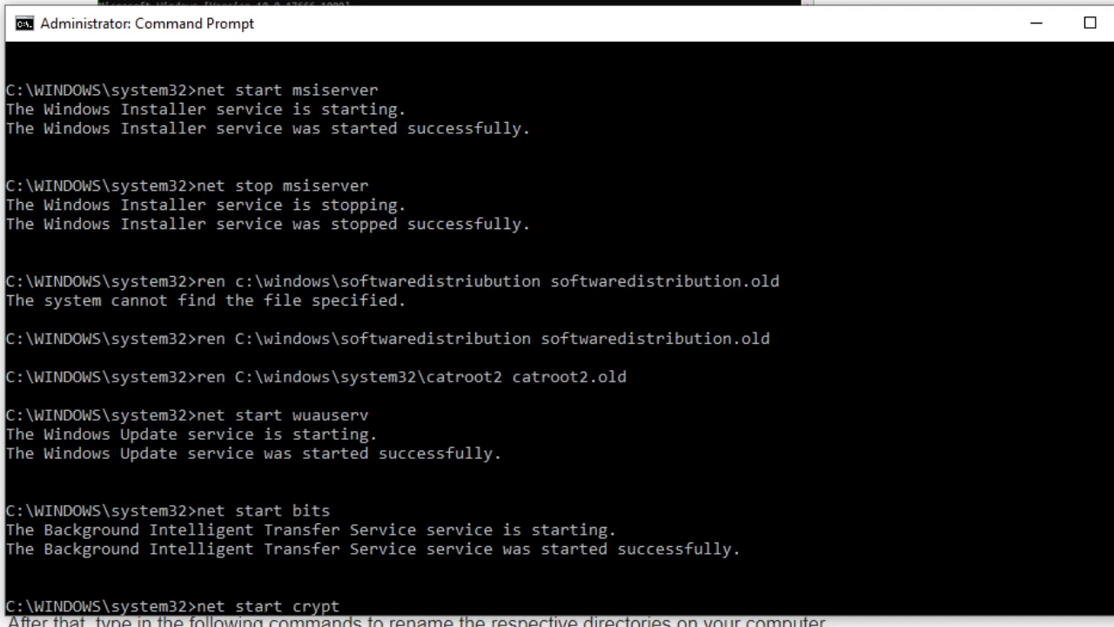
type("svc")
key("Return")
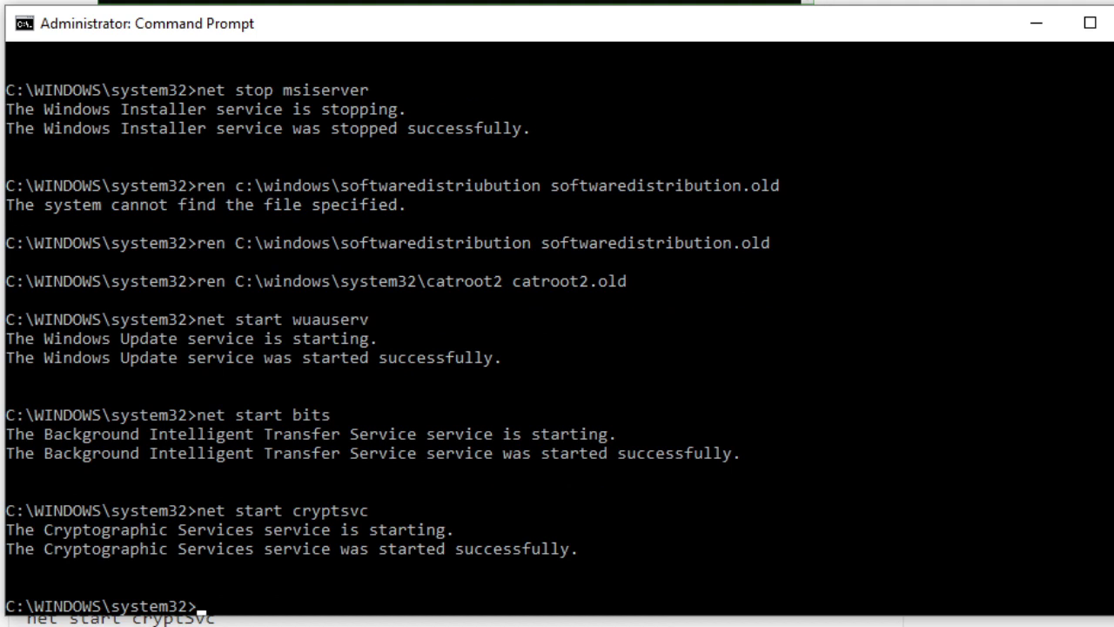
type("net start")
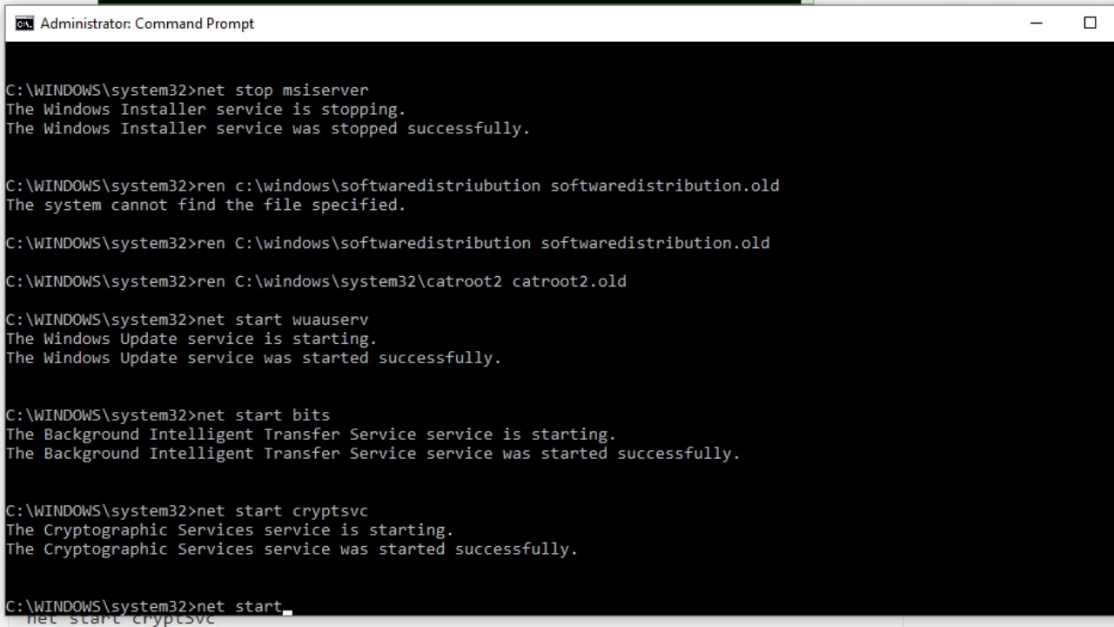
type(" msiserv")
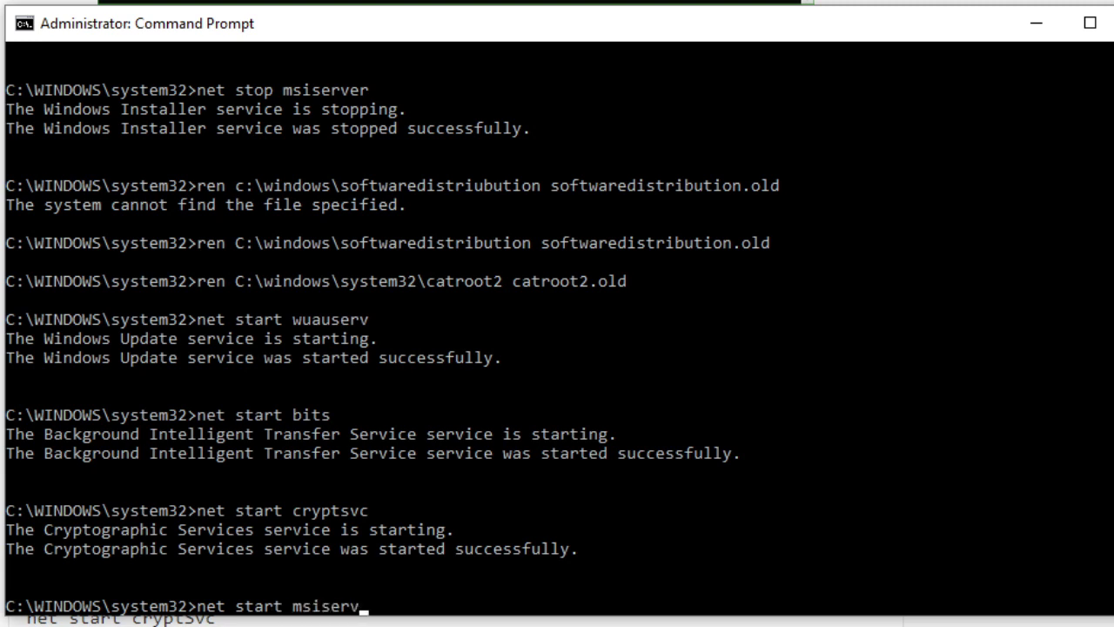
type("er")
key("Return")
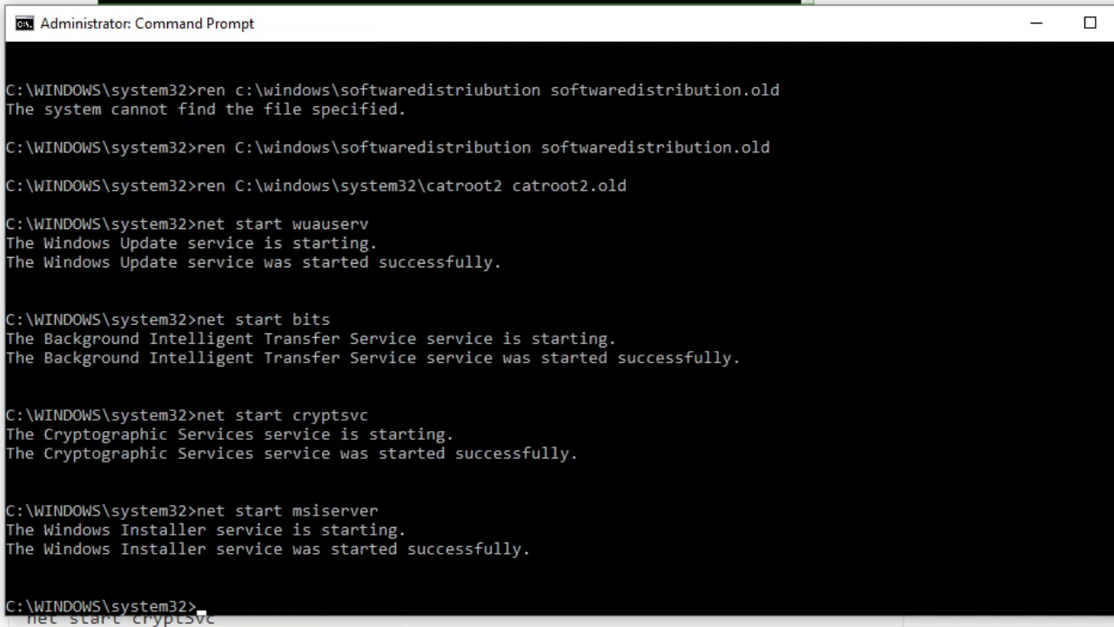
Step: Run the pause command in the command prompt and continue past it
type("pause")
key("Return")
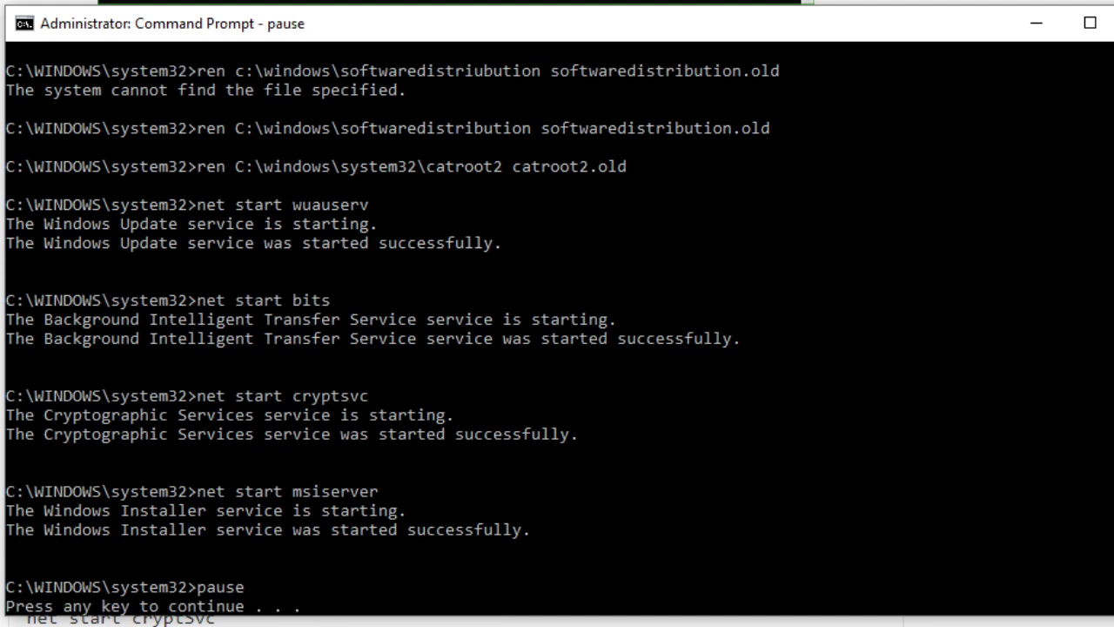
key("Return")
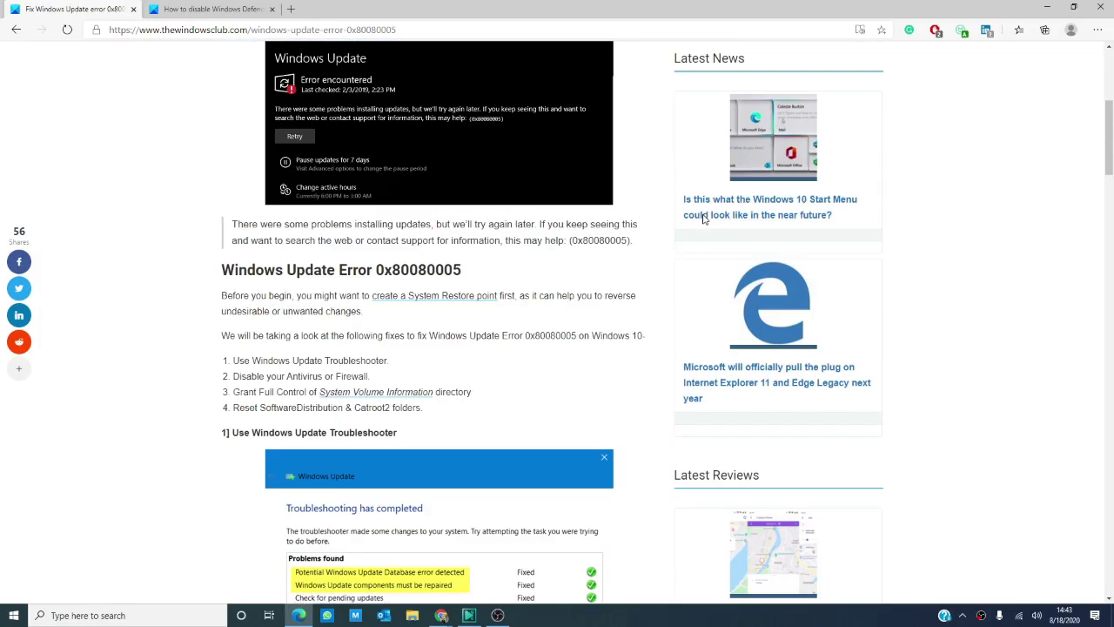
Step: Switch to the TheWindowsClub article in Edge and review its four fixes for error 0x80080005, including the service stop, rename and start commands
scroll(648, 187, "up", 1)
scroll(663, 178, "up", 4)
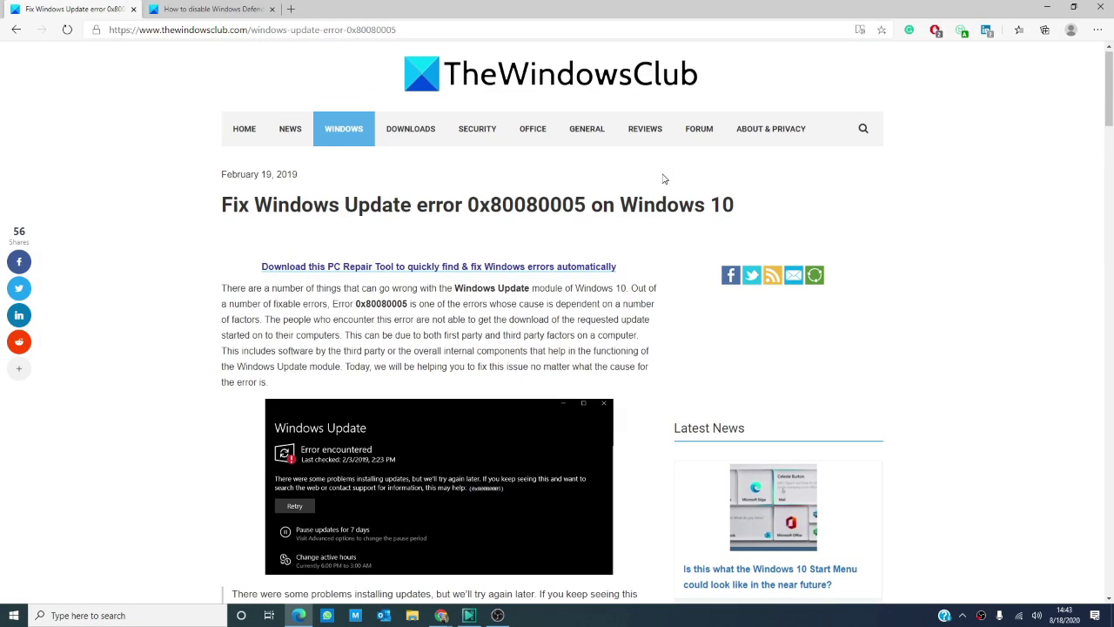
scroll(663, 178, "down", 5)
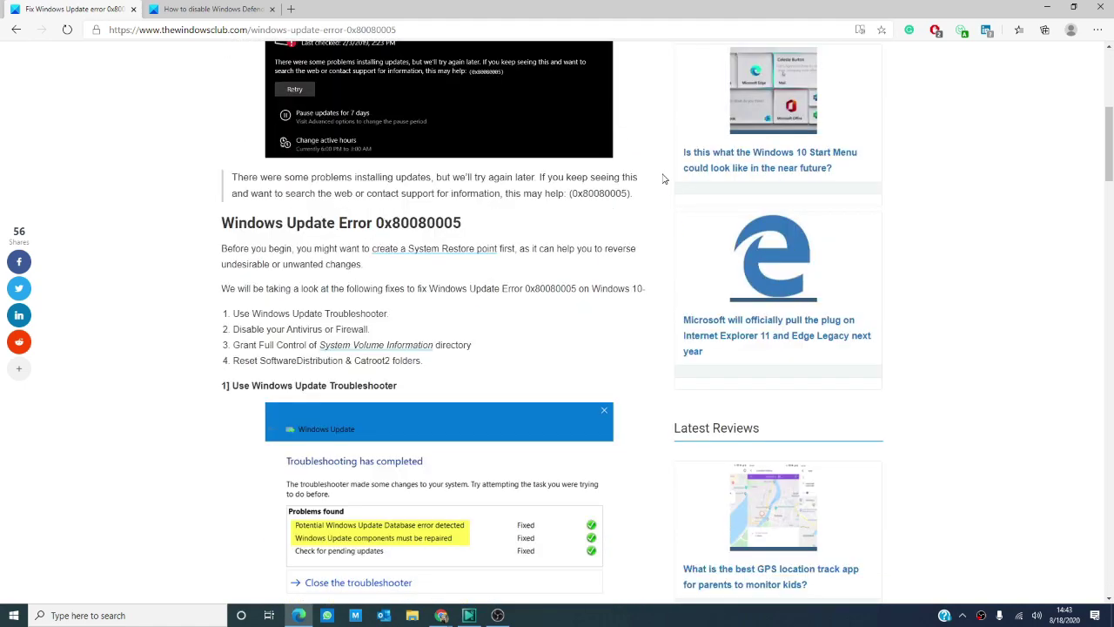
scroll(663, 179, "up", 5)
scroll(664, 178, "down", 5)
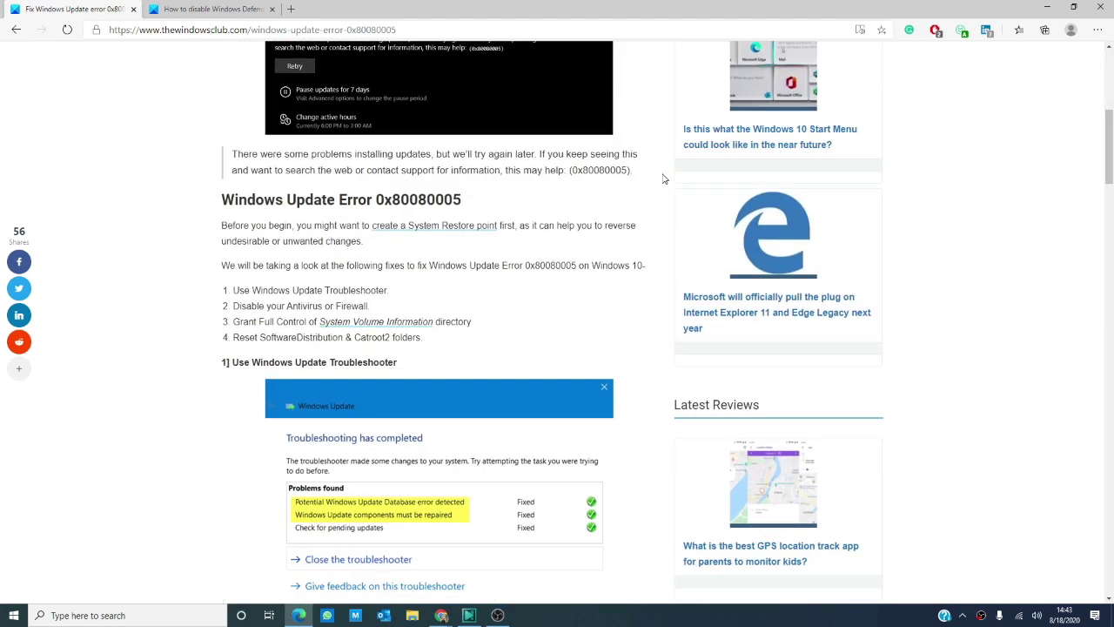
scroll(663, 178, "down", 20)
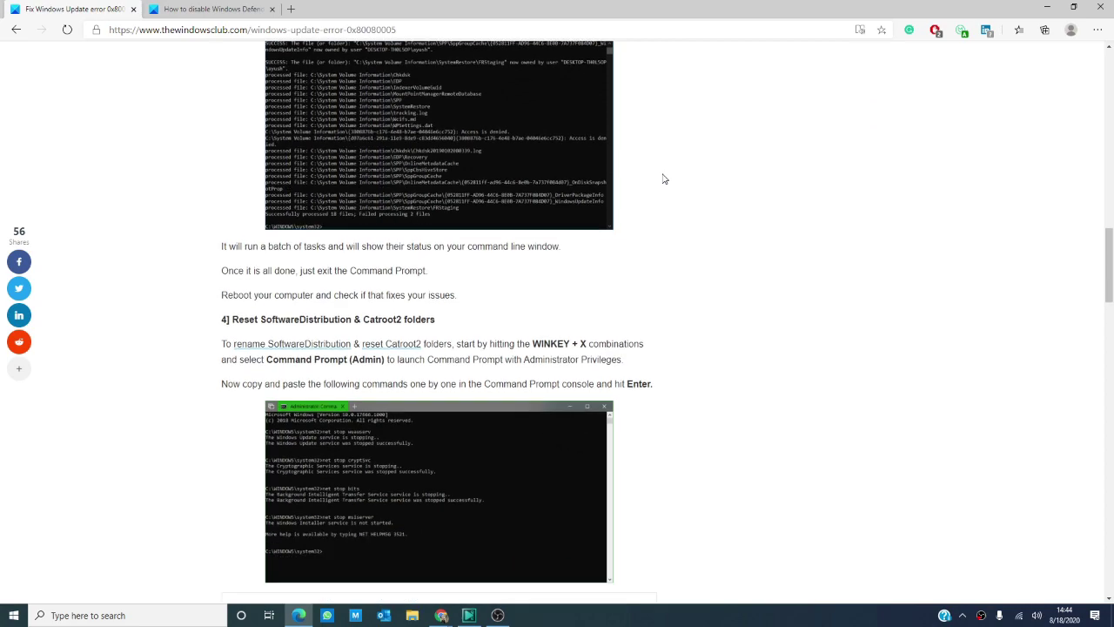
scroll(663, 178, "down", 3)
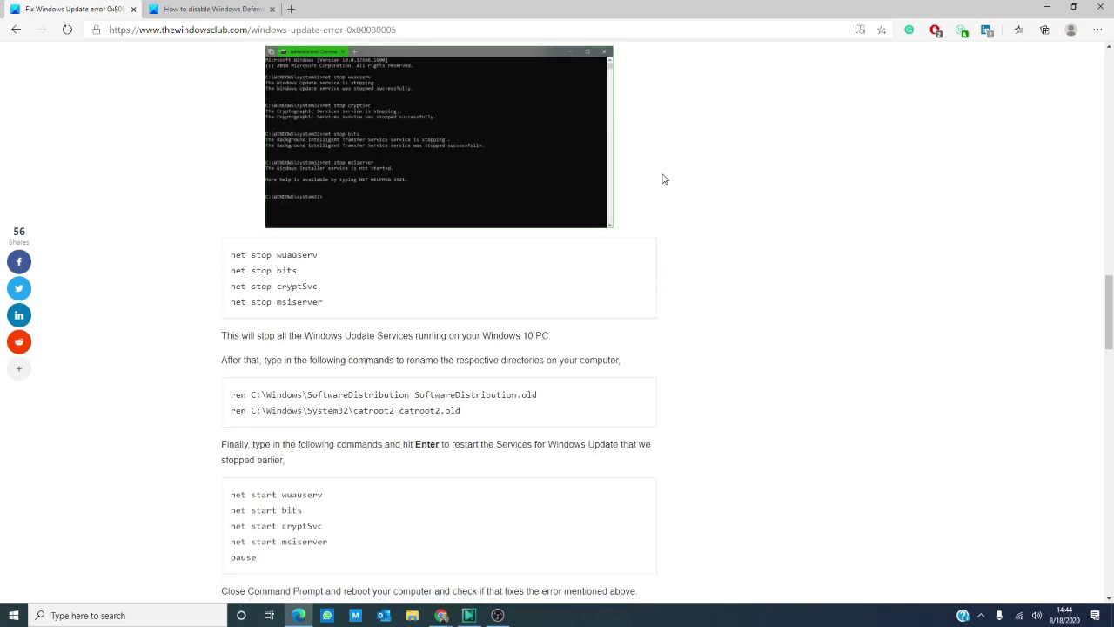
scroll(663, 179, "up", 1)
scroll(664, 179, "up", 15)
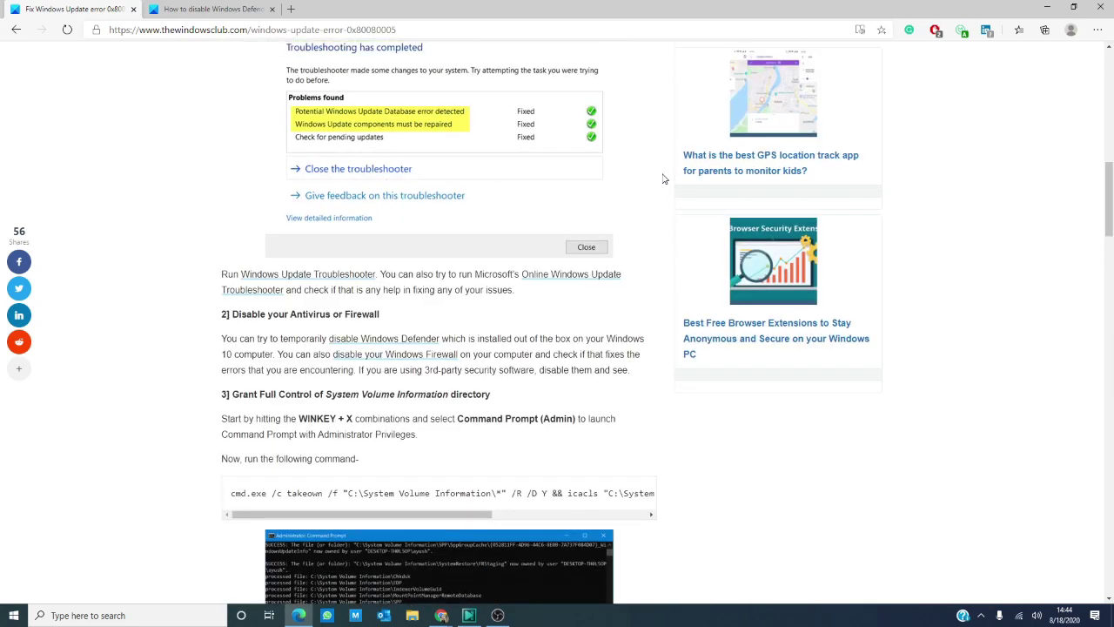
scroll(663, 178, "up", 4)
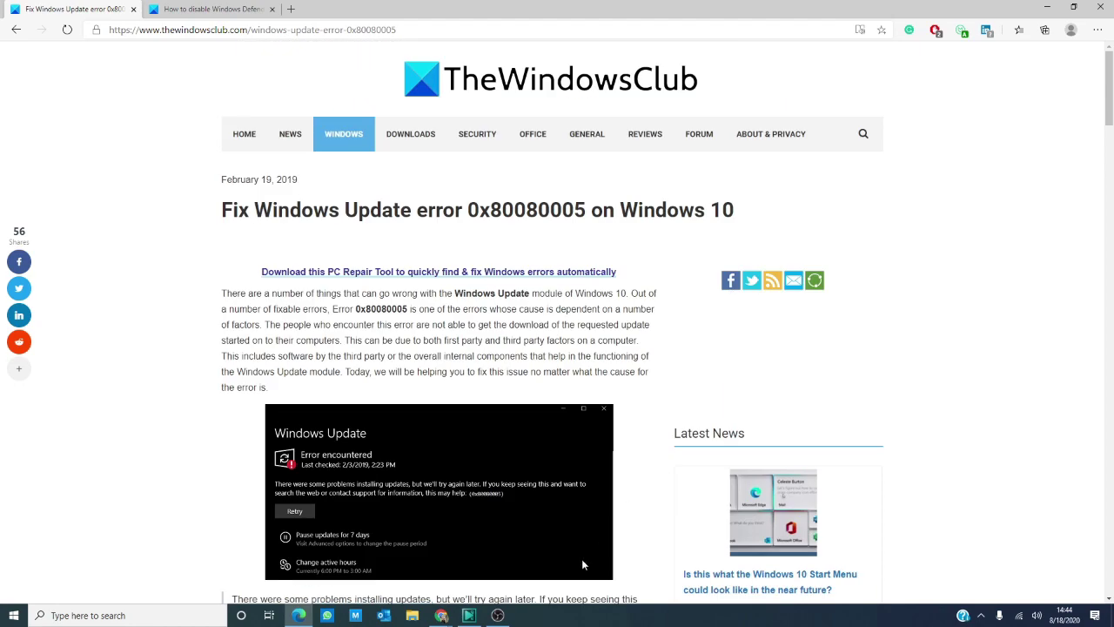
triple_click(704, 216)
scroll(705, 220, "down", 2)
scroll(704, 219, "down", 3)
scroll(663, 179, "up", 5)
left_click(663, 179)
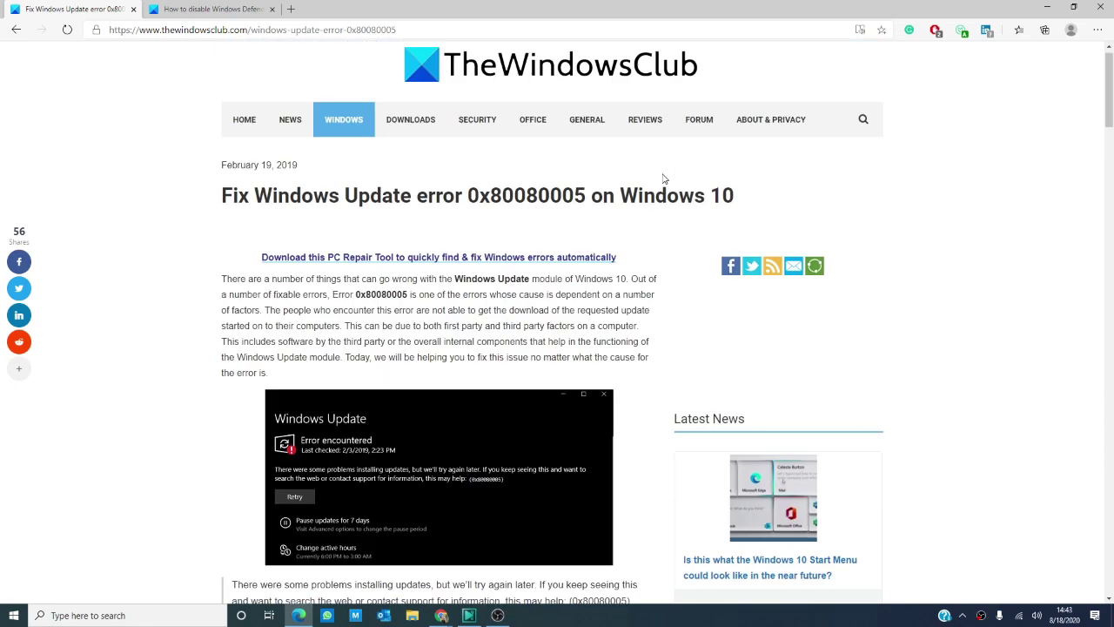
scroll(663, 178, "down", 2)
scroll(663, 178, "down", 3)
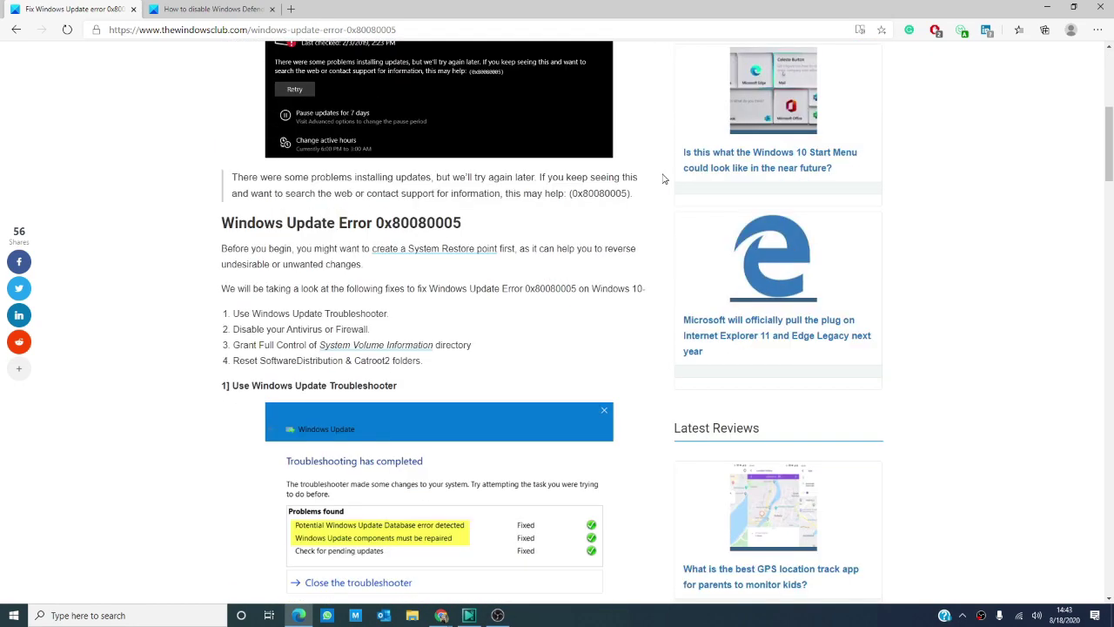
scroll(663, 179, "up", 2)
scroll(663, 178, "up", 3)
scroll(663, 178, "down", 5)
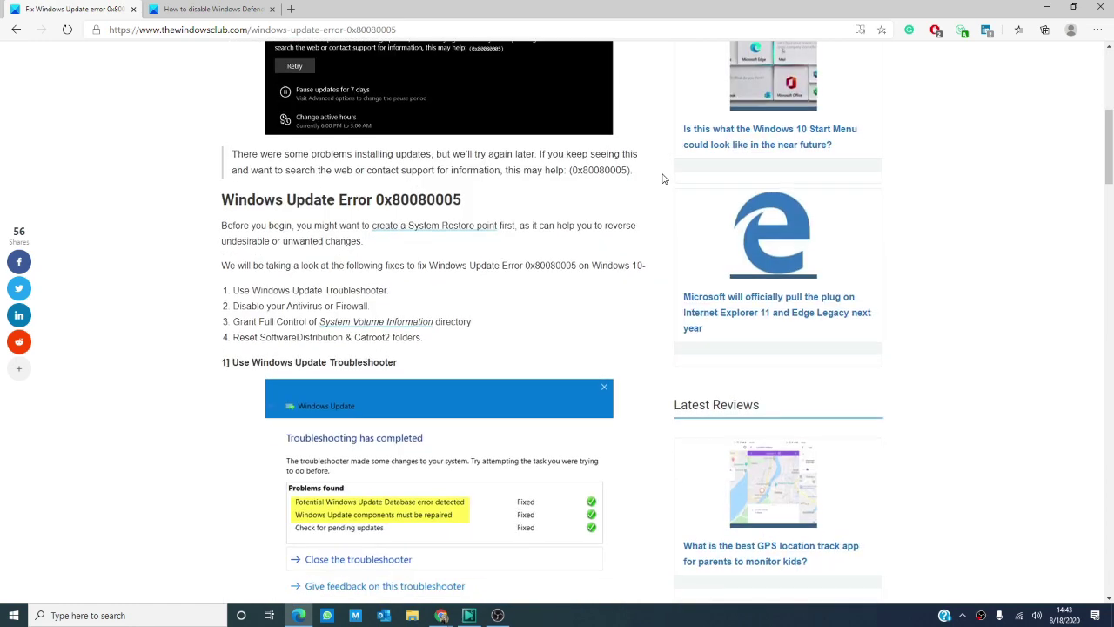
scroll(664, 178, "down", 12)
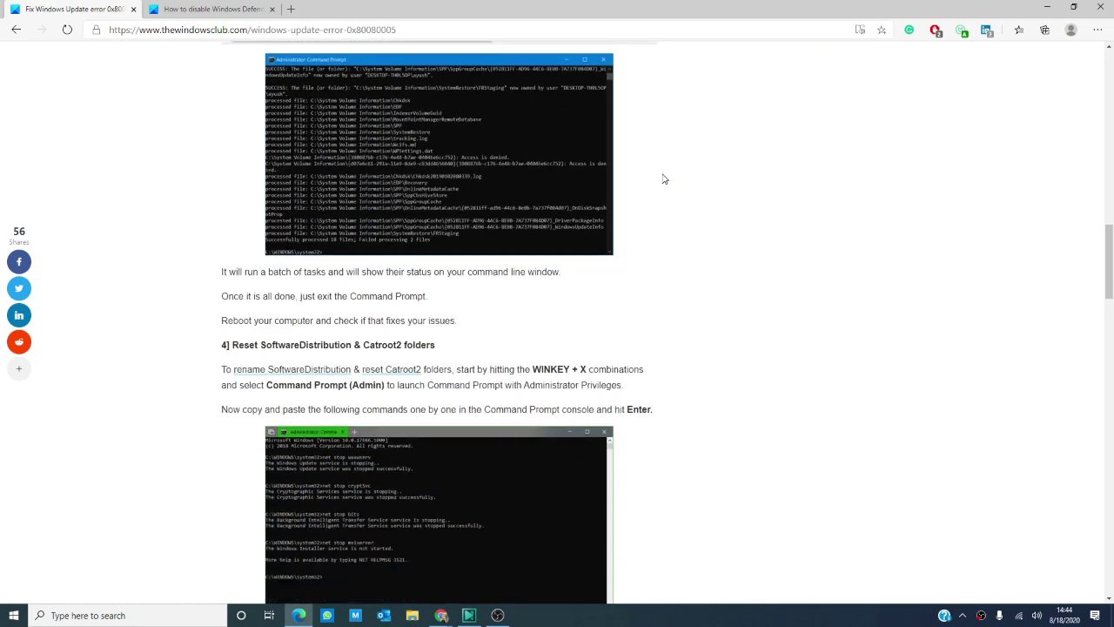
scroll(663, 179, "down", 3)
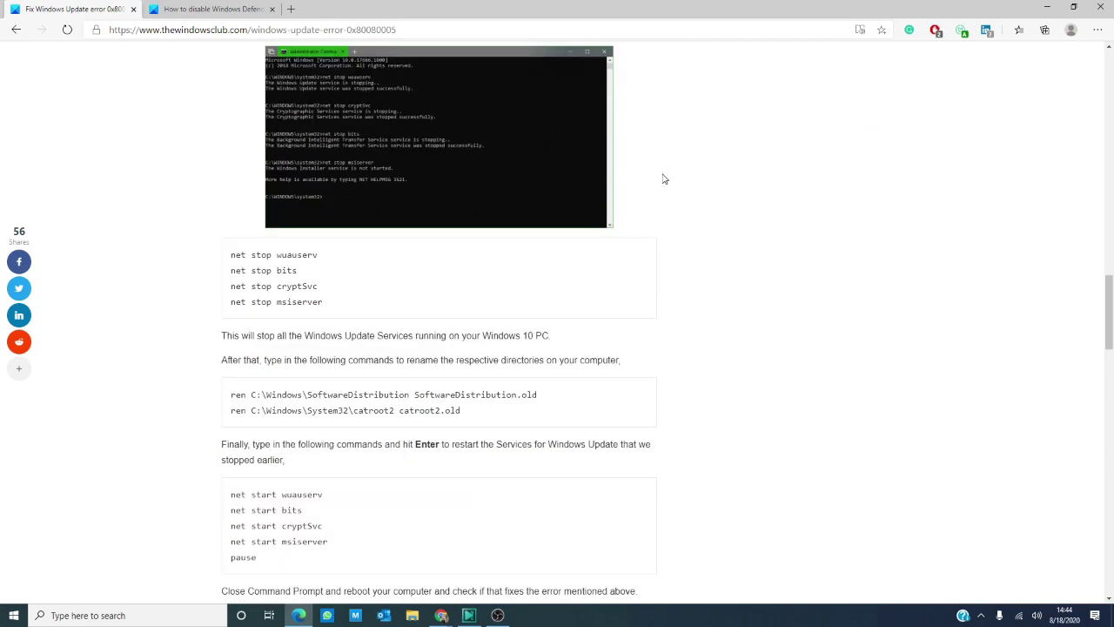
scroll(663, 178, "up", 2)
scroll(663, 179, "up", 20)
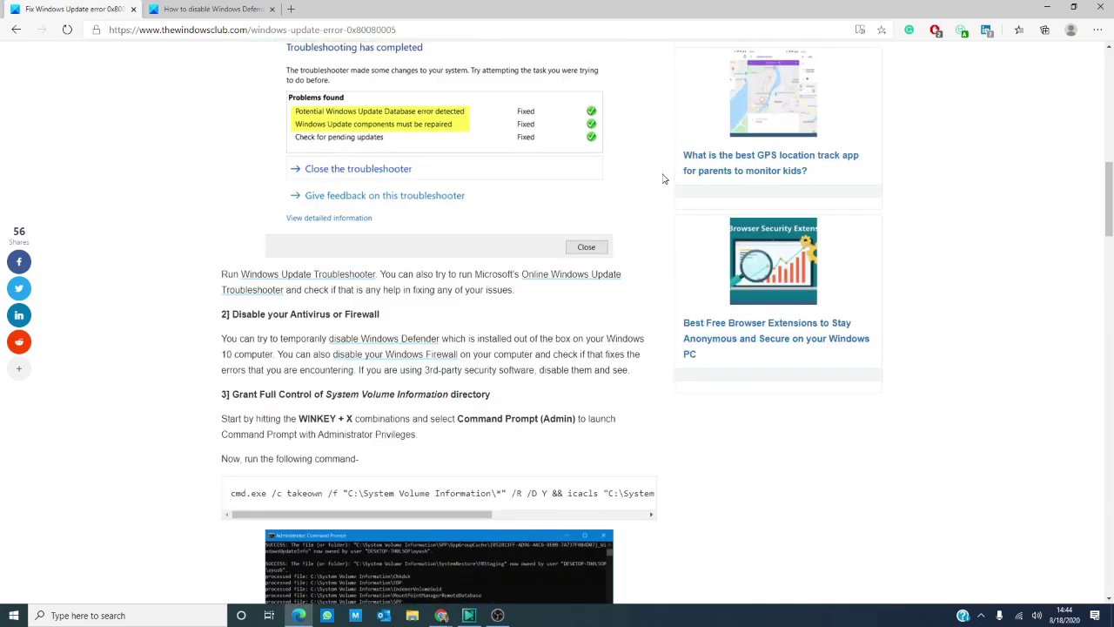